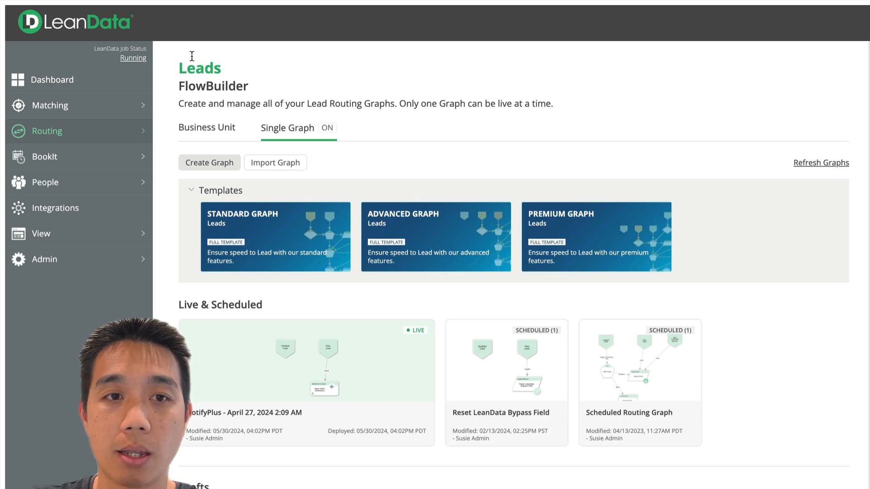
Review the Standard Graph template for Leads in FlowBuilder and create a routing graph from it
left_click(113, 130)
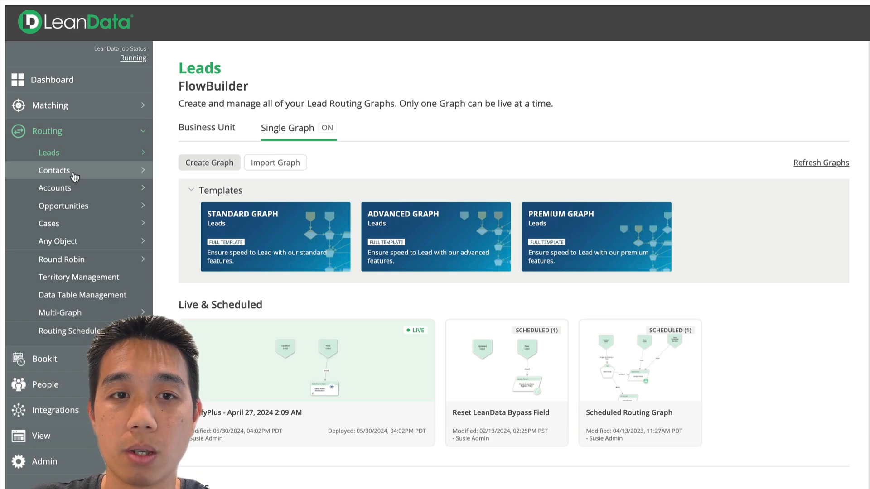
left_click(75, 154)
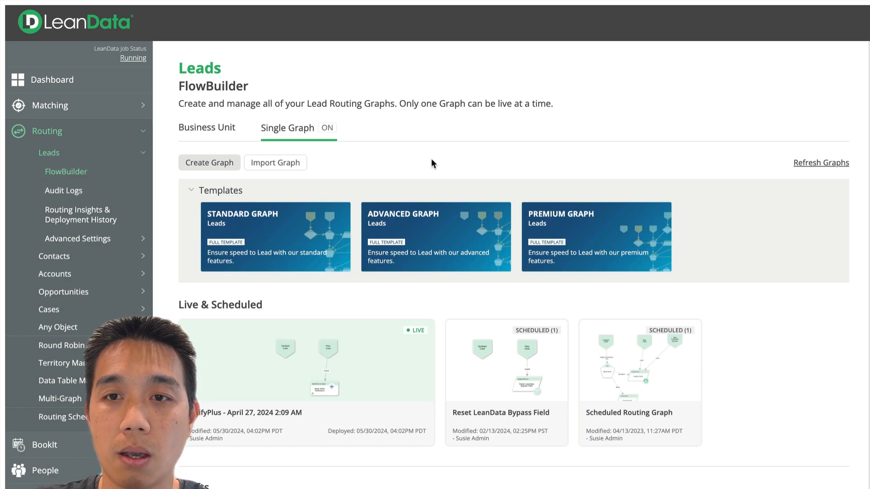
mouse_move(439, 206)
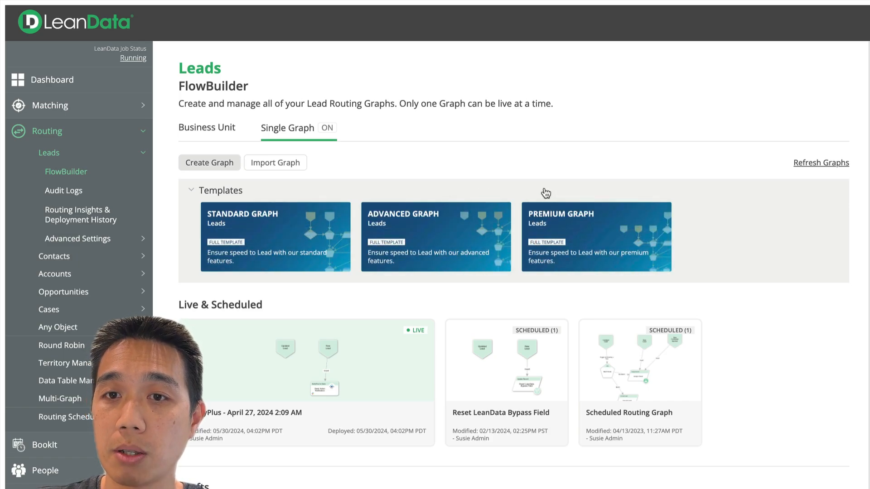
mouse_move(301, 213)
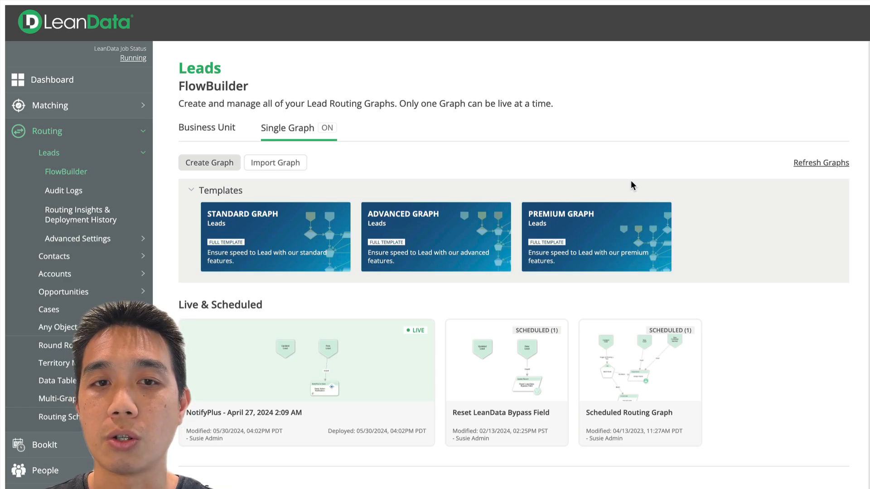
mouse_move(259, 215)
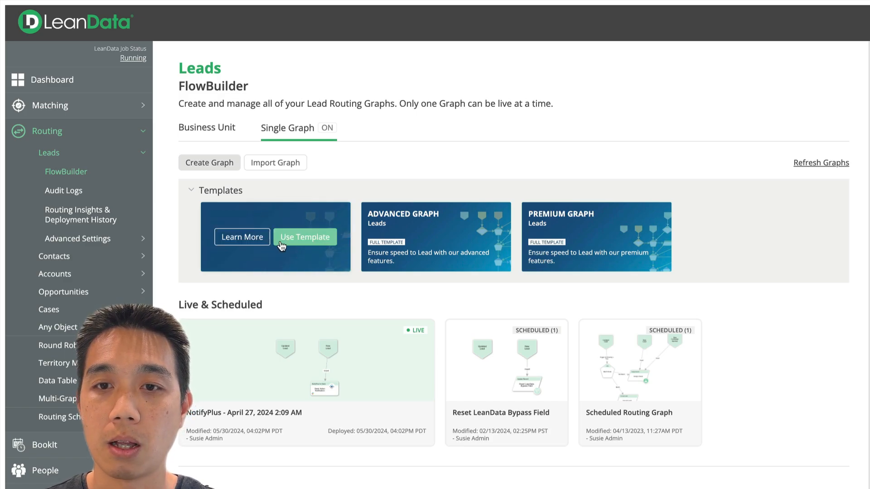
left_click(239, 244)
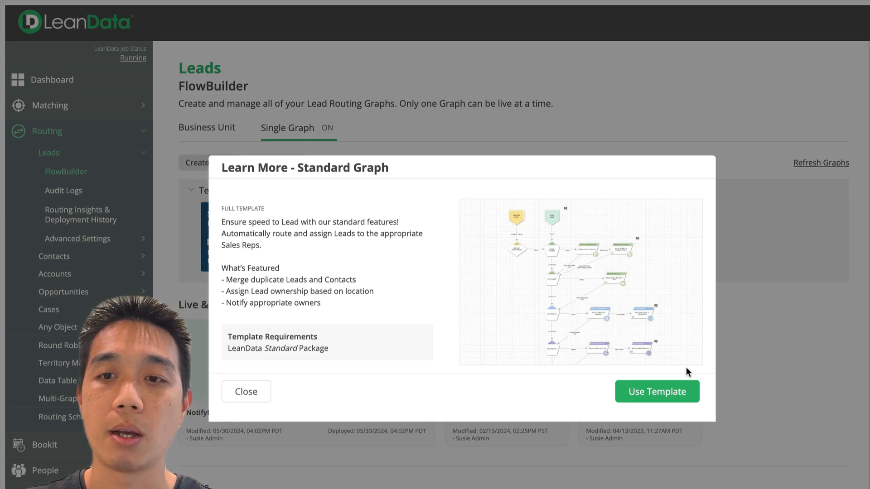
left_click(654, 398)
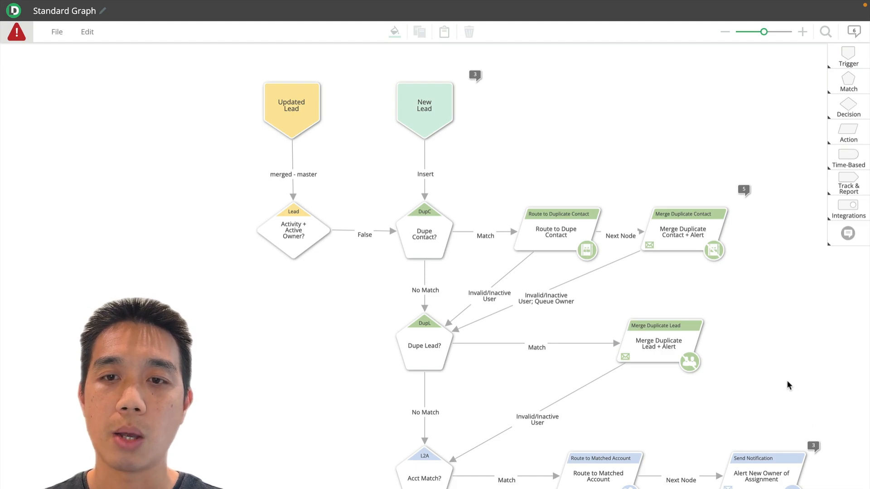
Examine the template's annotations and routing flow from the lead triggers down to the fallback assignment
mouse_move(476, 75)
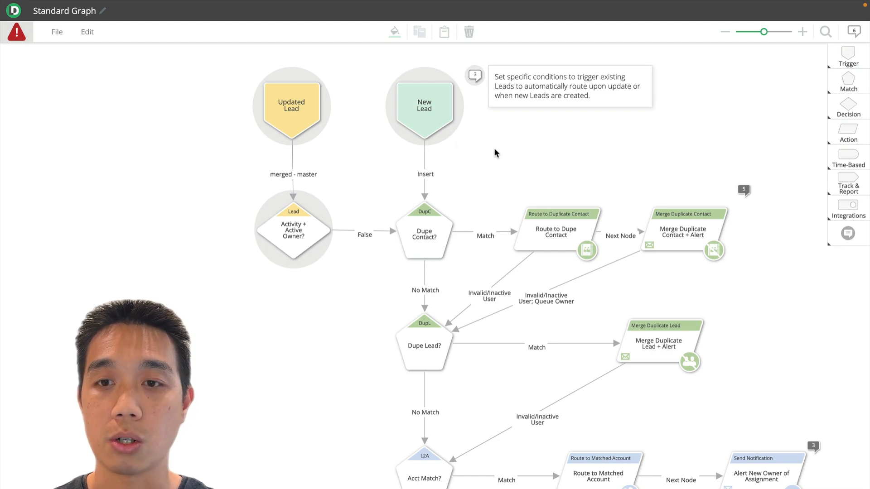
mouse_move(744, 189)
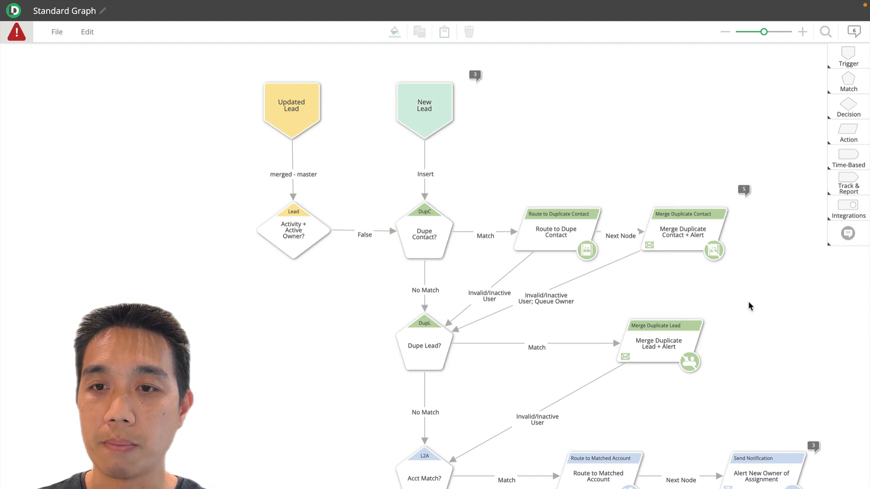
scroll(748, 301, "down", 2)
scroll(749, 302, "down", 3)
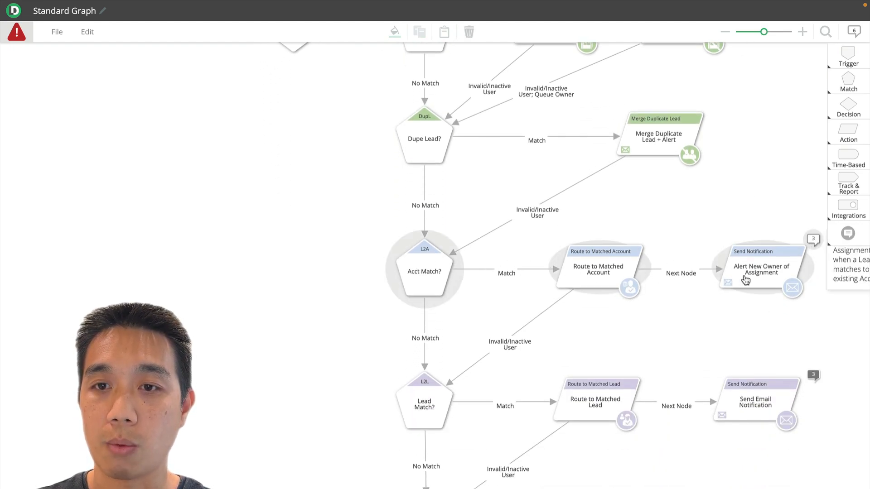
left_click(709, 346)
scroll(813, 278, "down", 3)
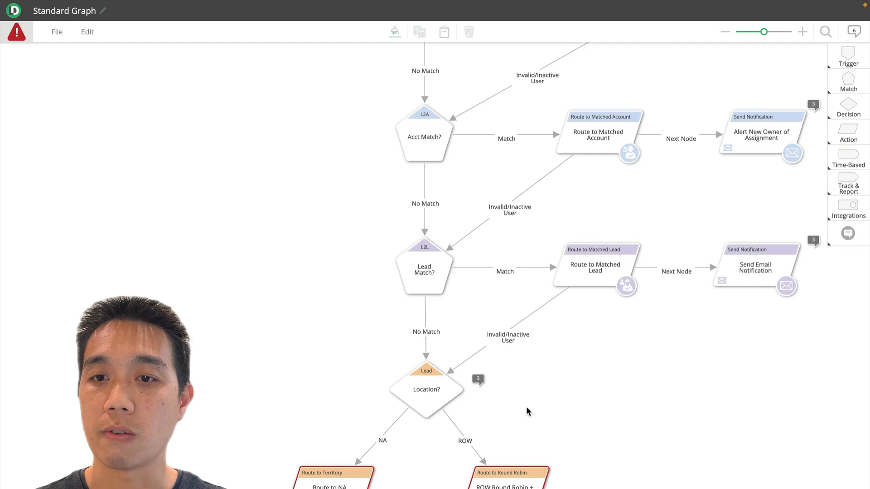
scroll(521, 404, "down", 4)
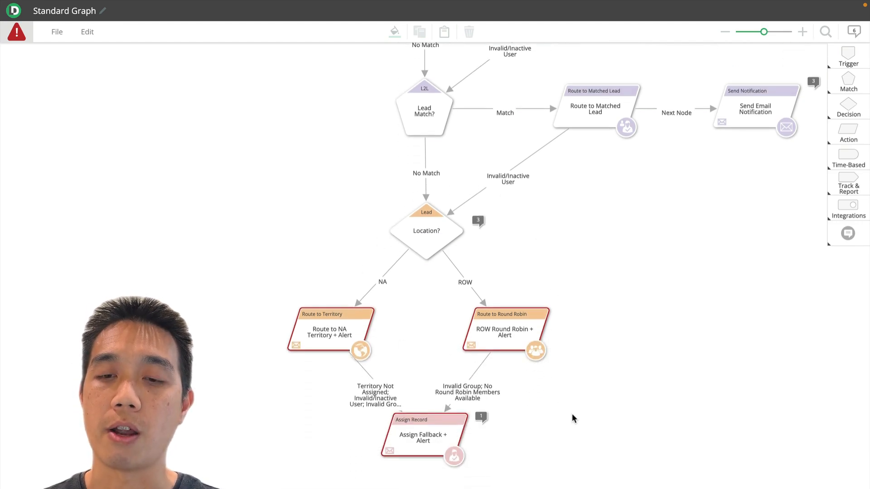
scroll(635, 439, "up", 1)
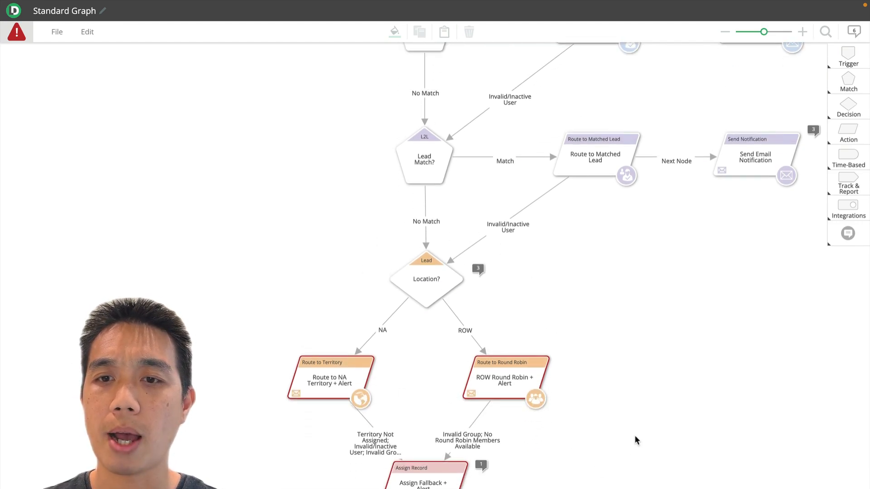
scroll(636, 439, "up", 10)
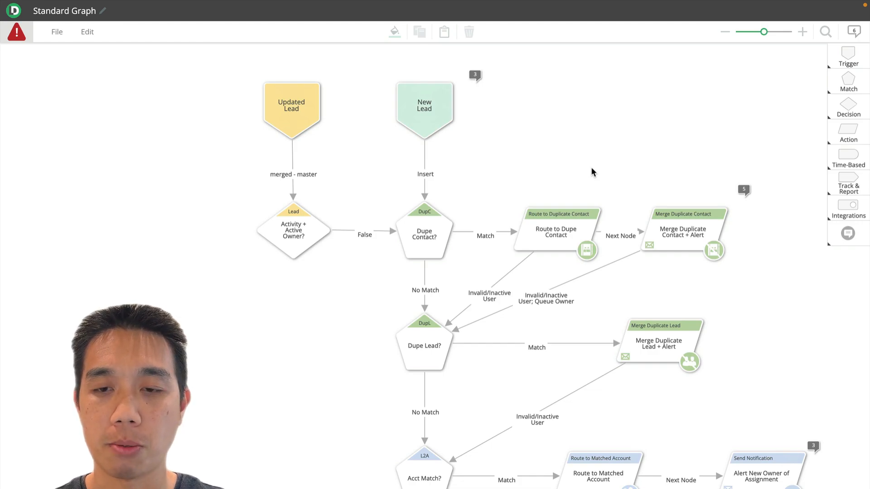
Set the Acct Match? node to include matched Accounts based on a condition, using Account Status as the matched account field
scroll(543, 248, "down", 5)
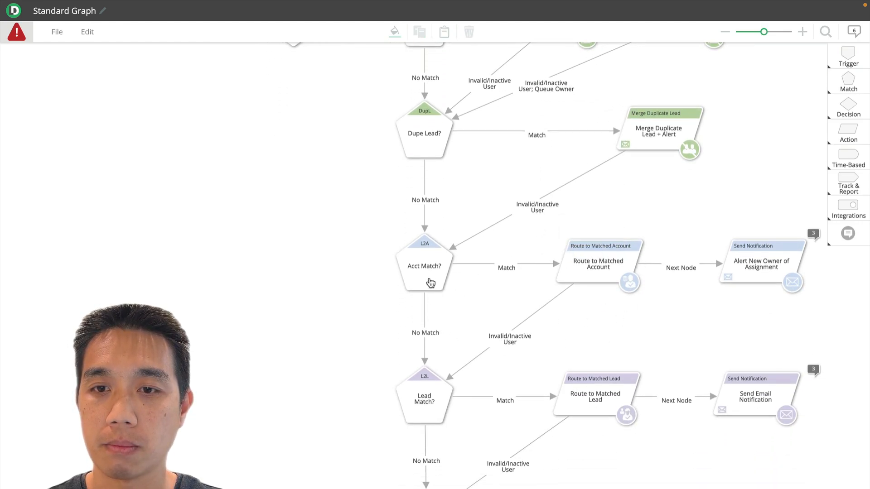
left_click(416, 271)
left_click(415, 267)
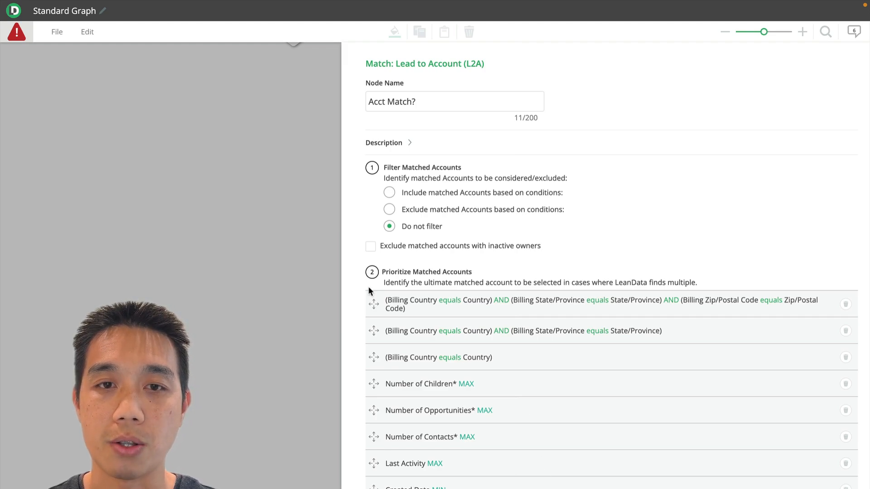
left_click(390, 194)
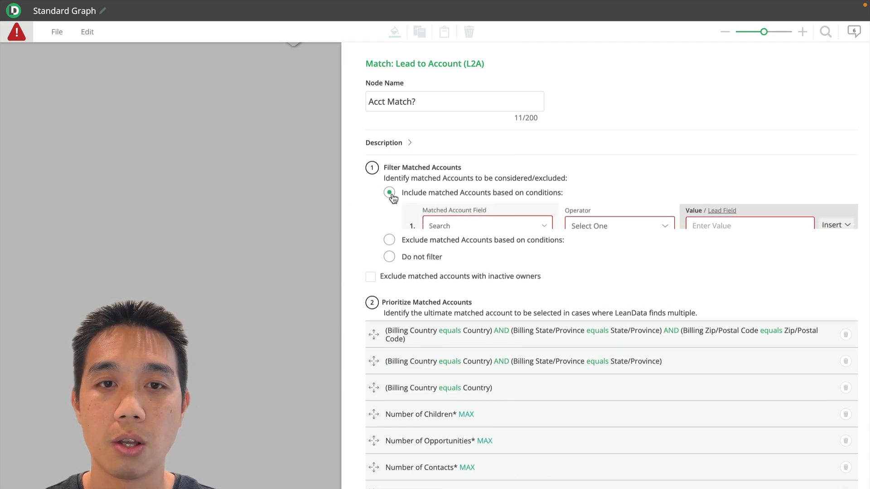
left_click(478, 221)
type("st")
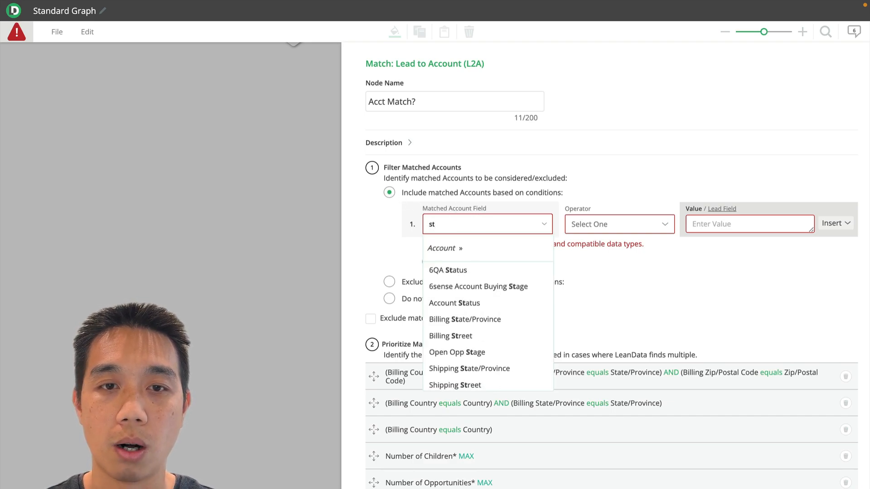
type("at")
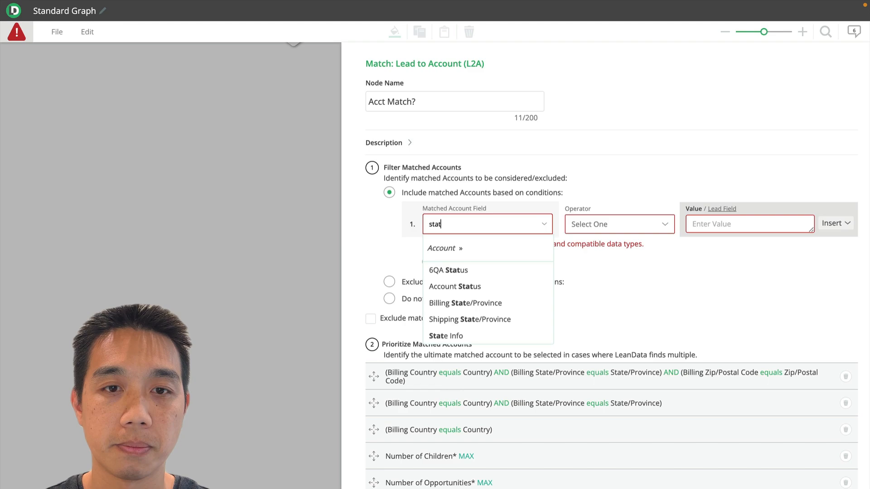
left_click(493, 286)
Complete the Account Status condition with the equals operator and the value Active, and close the node's settings
left_click(608, 227)
left_click(589, 264)
left_click(700, 225)
type("Active")
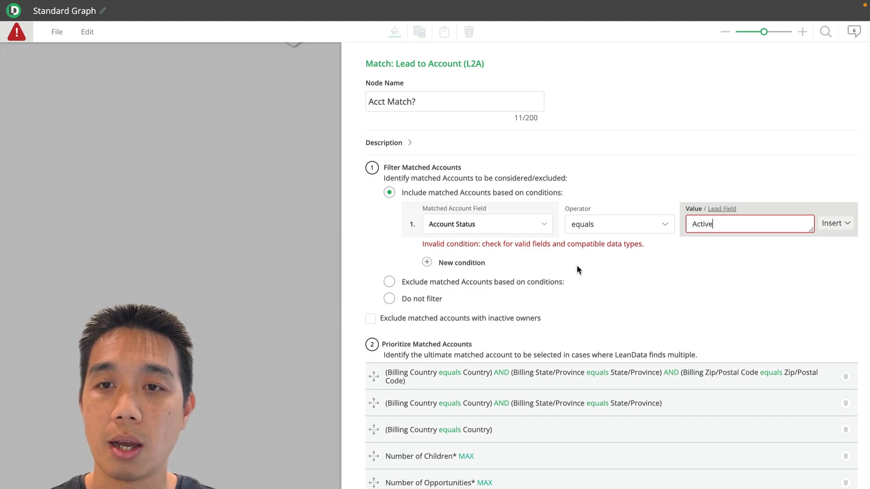
left_click(701, 295)
scroll(702, 300, "down", 5)
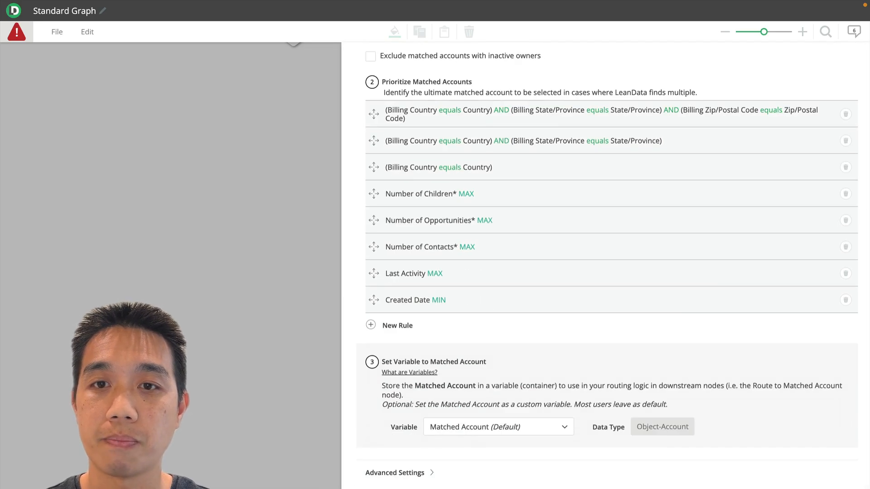
key("Escape")
left_click(460, 195)
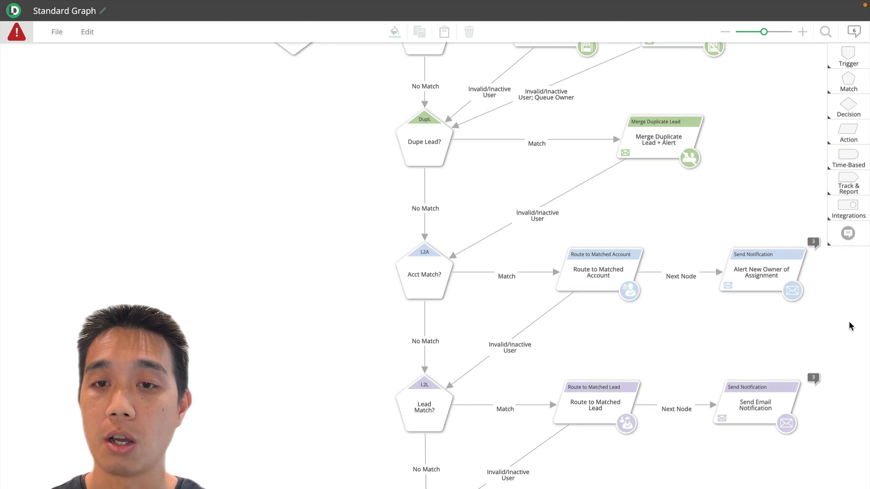
Delete the Alert New Owner of Assignment notification node that follows Route to Matched Account
left_click(748, 290)
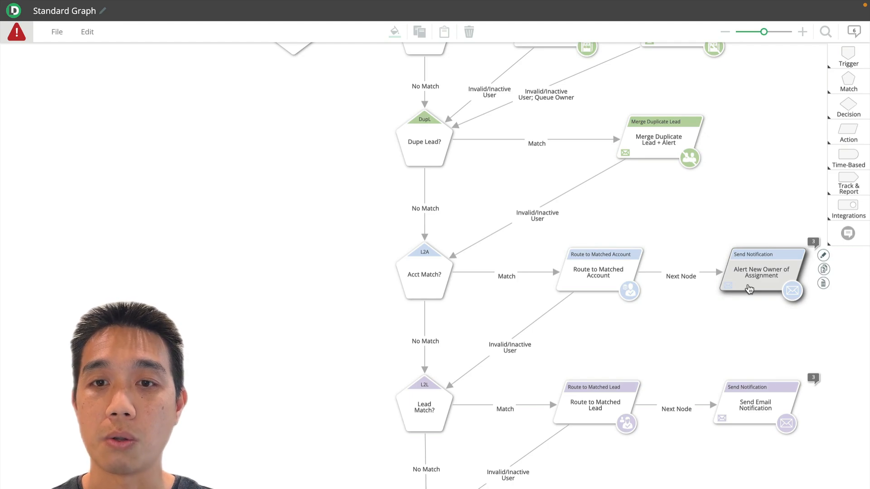
left_click_drag(748, 289, 760, 326)
left_click(811, 322)
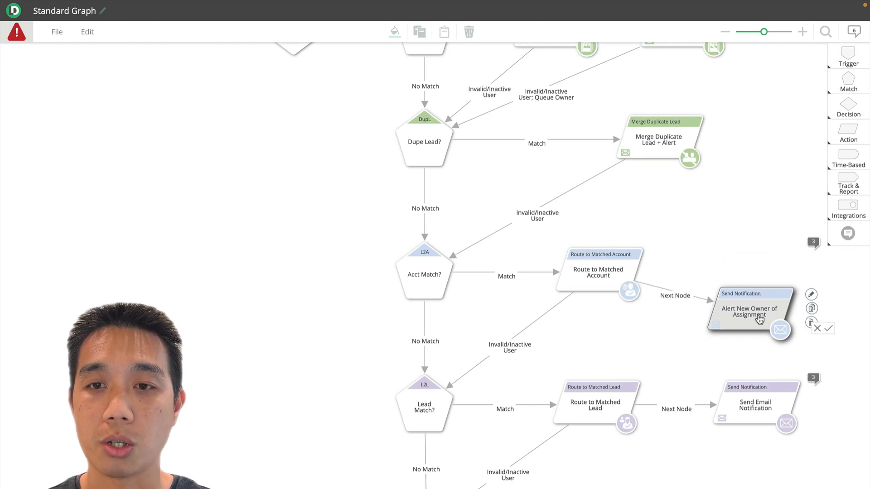
left_click(828, 327)
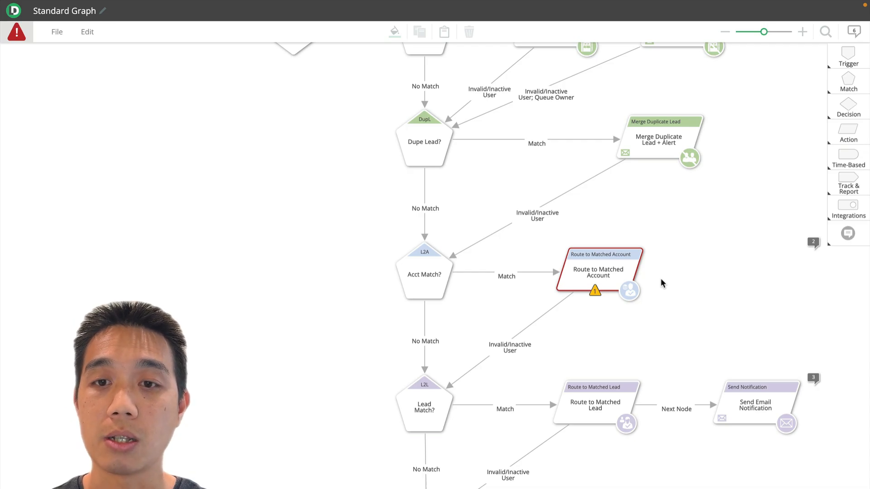
Set the Next Node target of the Route to Matched Account node to END OF FLOW and close its settings
double_click(594, 267)
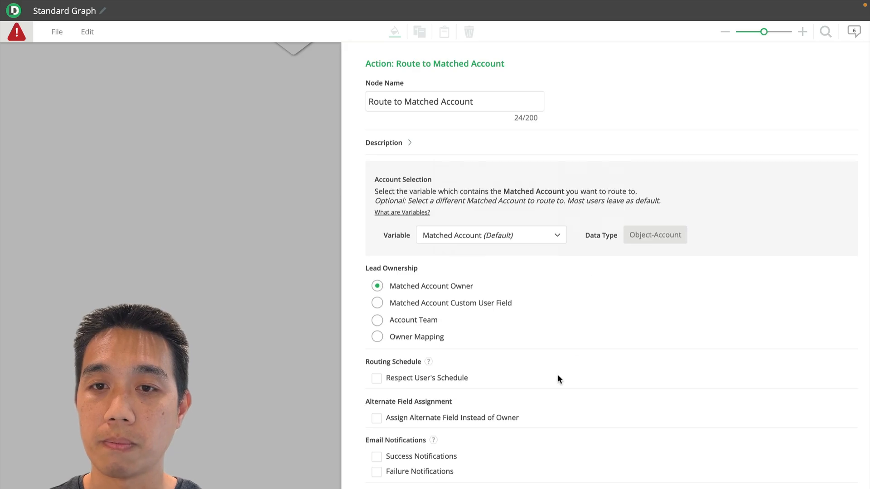
scroll(584, 472, "down", 4)
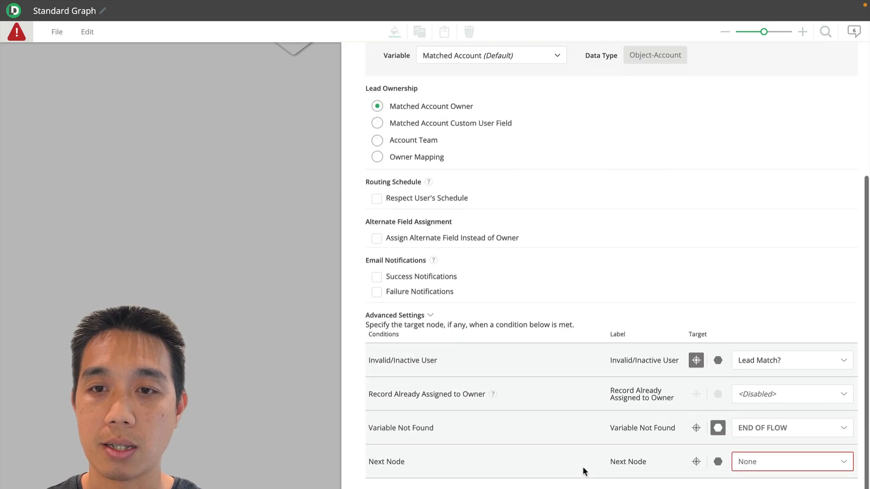
left_click(716, 465)
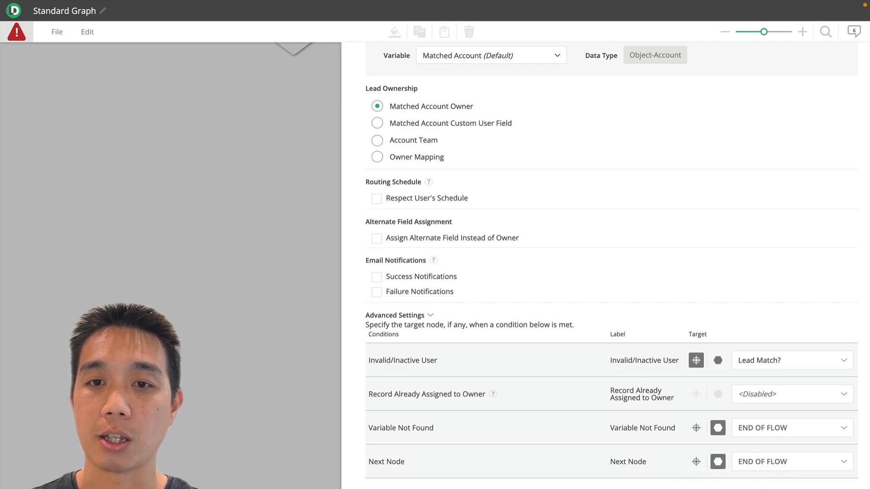
left_click(156, 385)
left_click(639, 339)
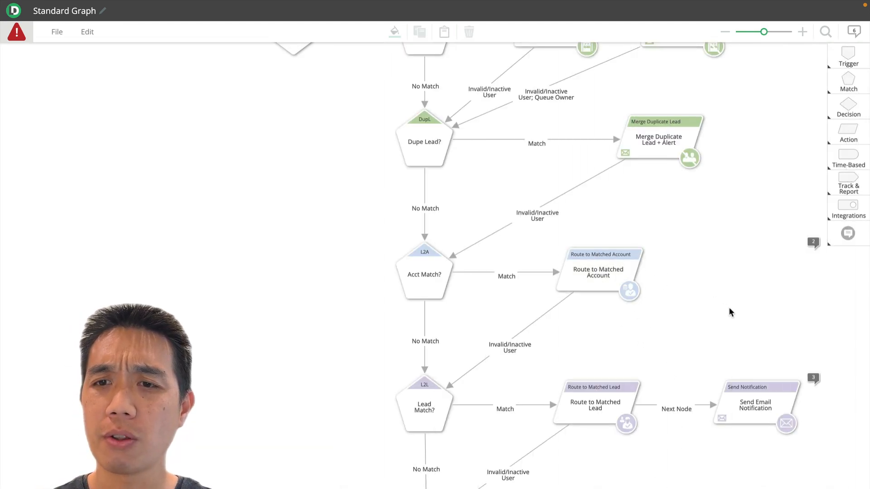
Move the New Lead trigger higher above the Dupe Contact? node to make room between them
scroll(730, 308, "down", 2)
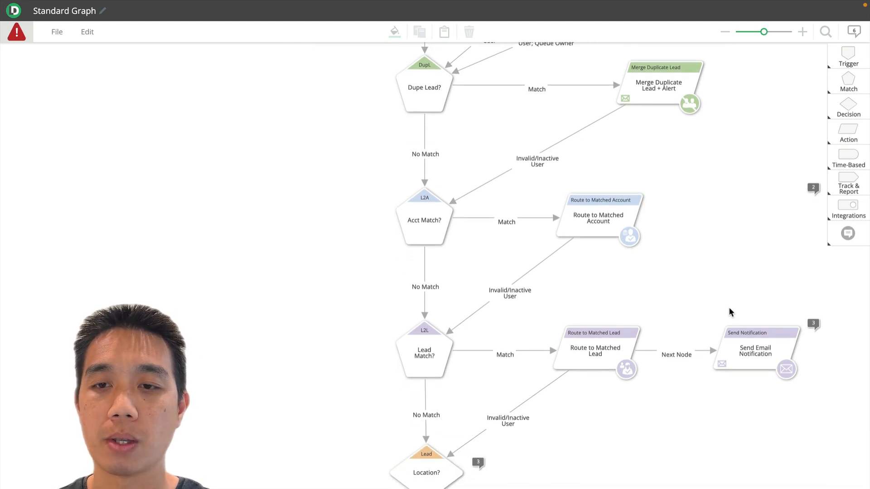
scroll(728, 307, "up", 10)
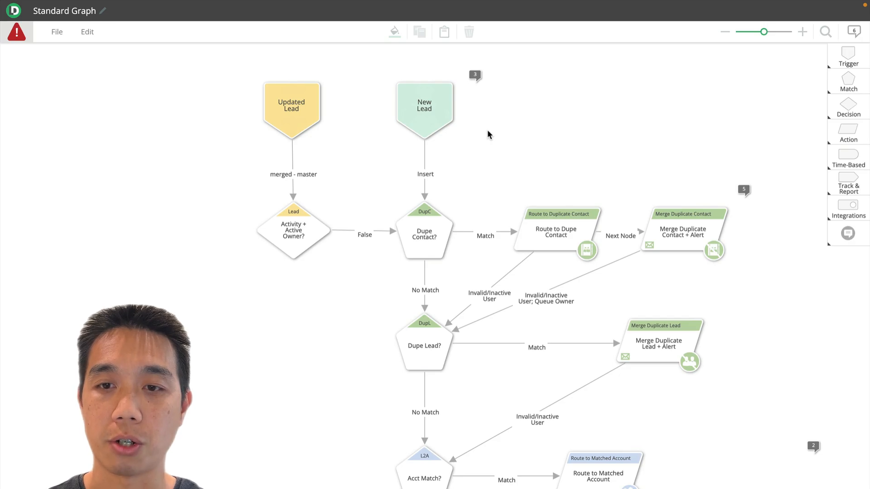
left_click_drag(434, 112, 435, 52)
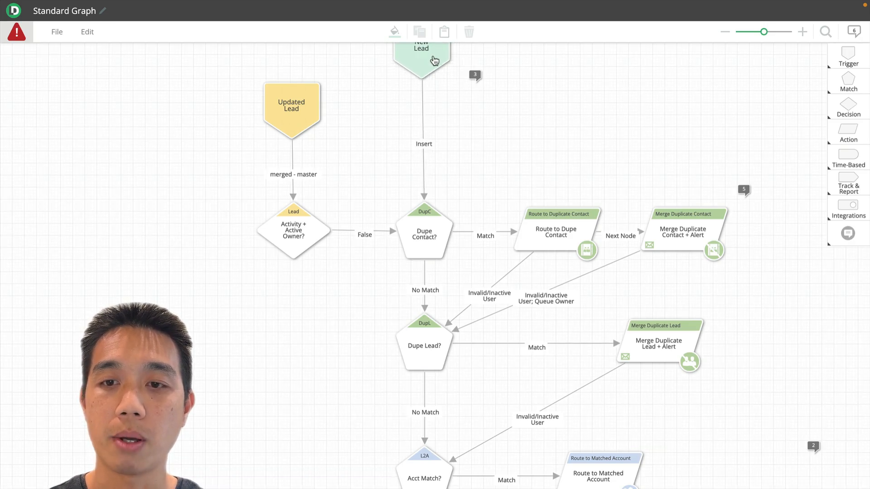
scroll(467, 139, "up", 2)
left_click_drag(429, 179, 430, 149)
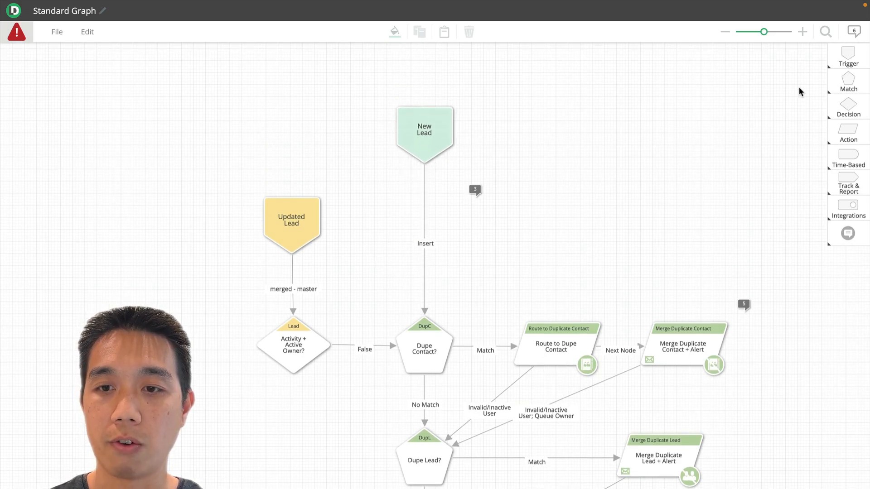
Add a True/False decision node beside the Insert connection between New Lead and Dupe Contact?
mouse_move(859, 114)
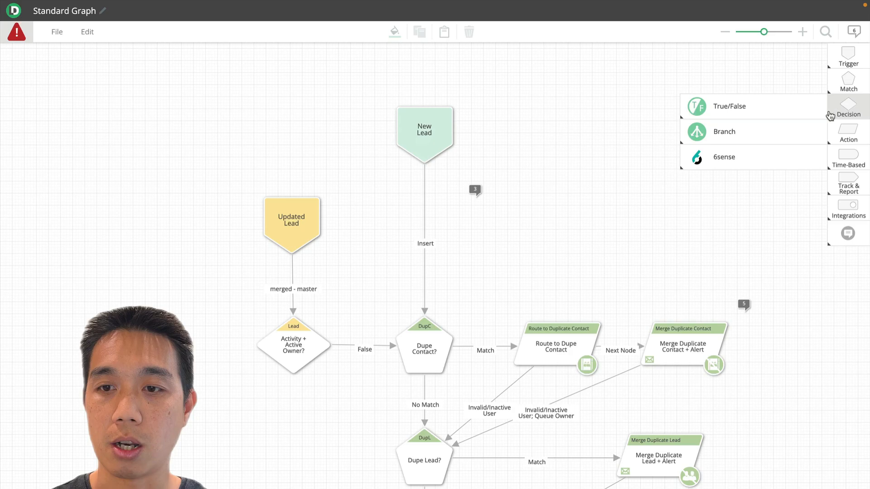
mouse_move(791, 115)
left_click_drag(646, 112, 521, 229)
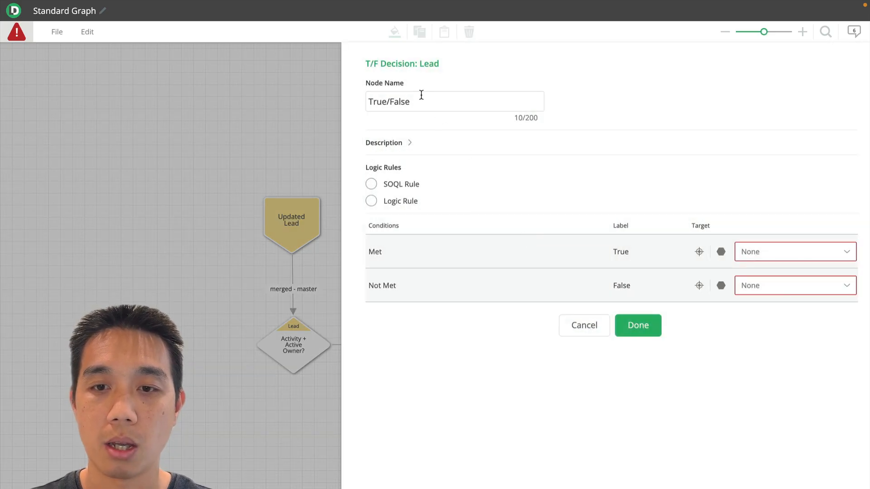
Name the True/False decision node "Junk Lead?" and base its decision on a Logic Rule
left_click(421, 95)
key("BackSpace")
type("Junk Lead?")
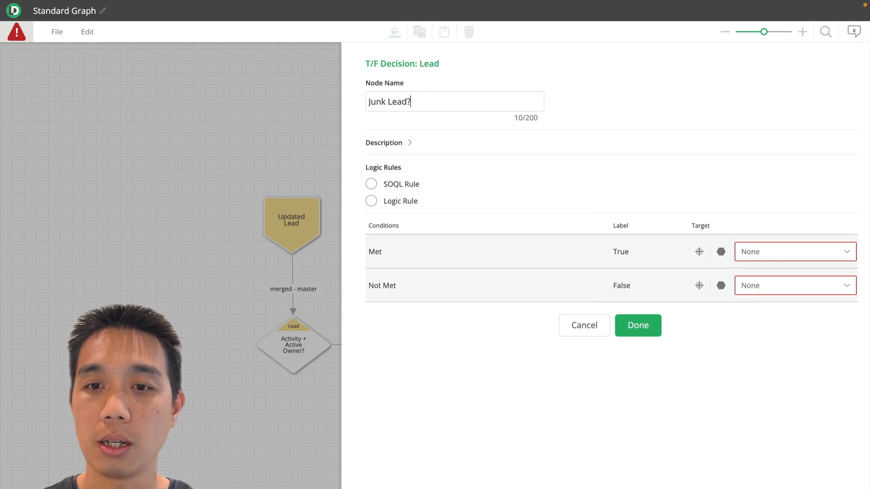
left_click(371, 201)
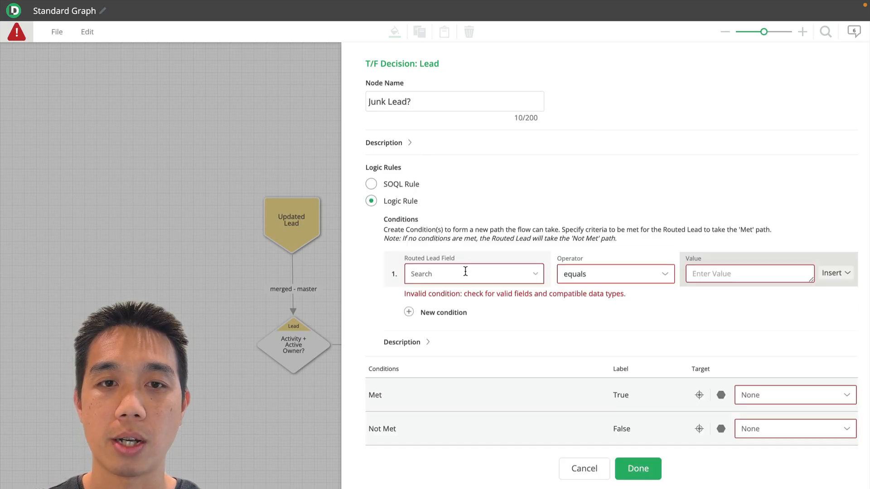
Set the first Junk Lead? condition to First Name equals "test"
left_click(465, 272)
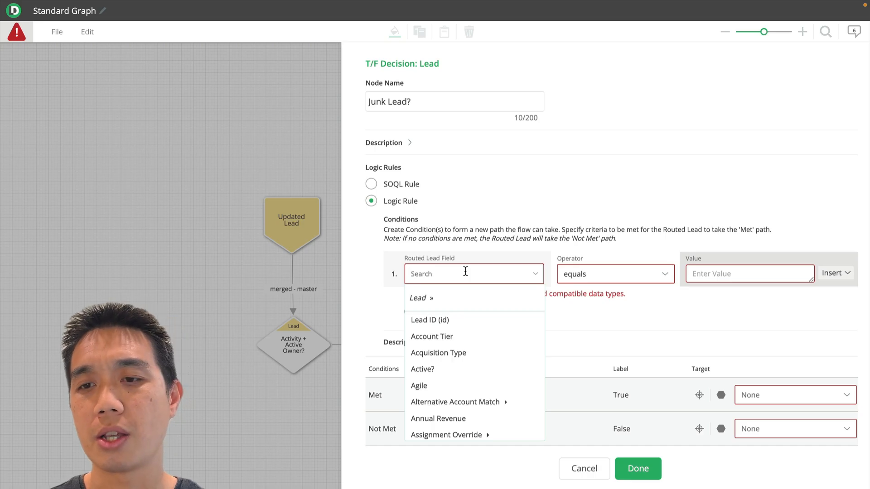
type("first")
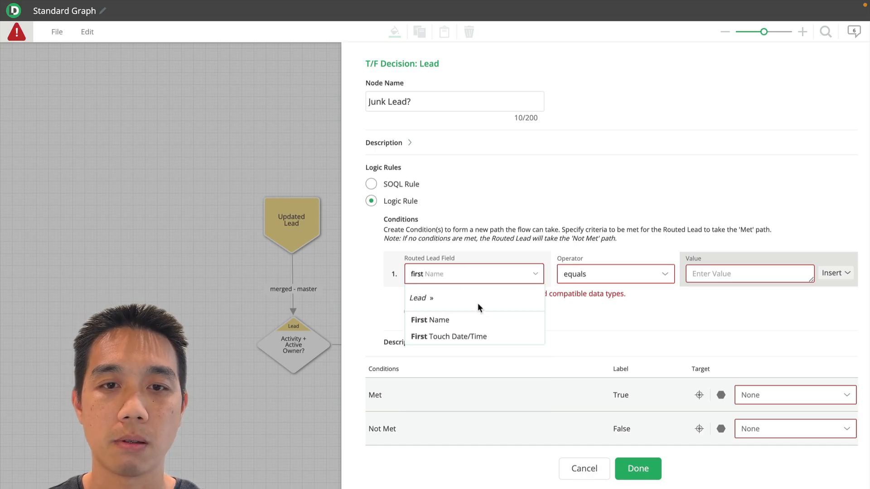
left_click(481, 321)
left_click(701, 274)
type("test")
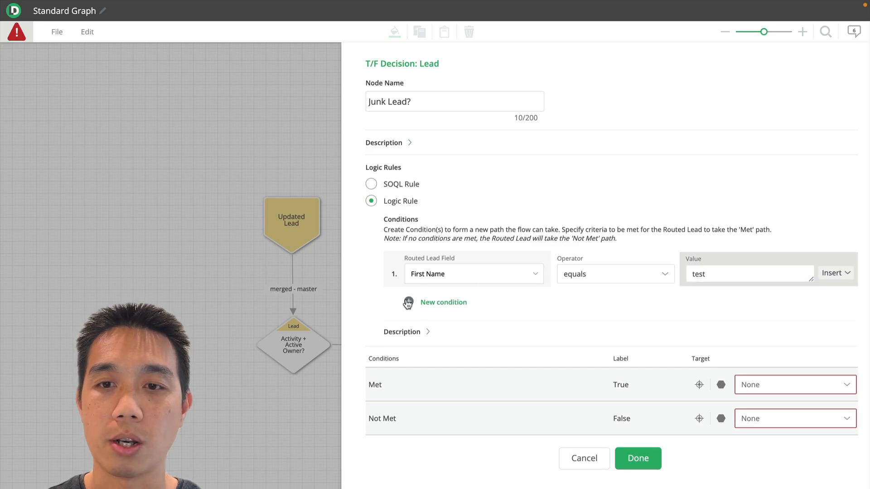
Add a second Junk Lead? condition for Email ends with ".edu"
left_click(410, 303)
type("email")
left_click(428, 357)
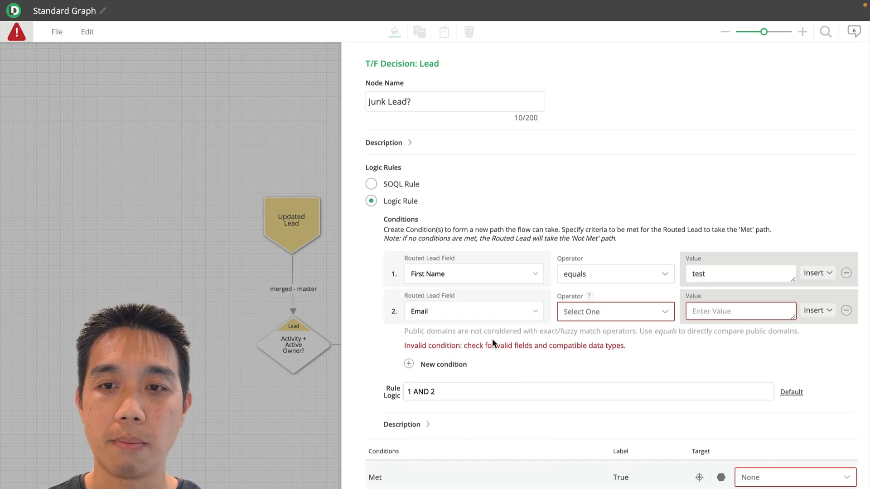
left_click(612, 313)
scroll(599, 388, "down", 3)
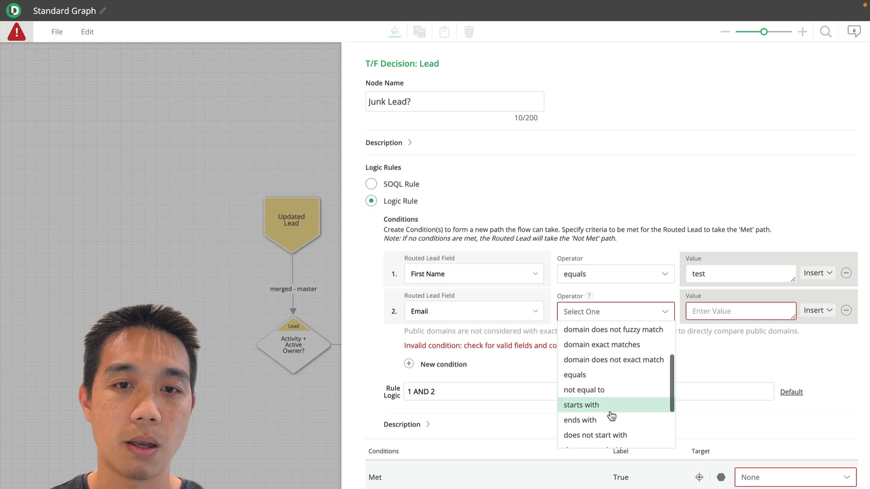
left_click(603, 408)
left_click(713, 318)
type(".edu")
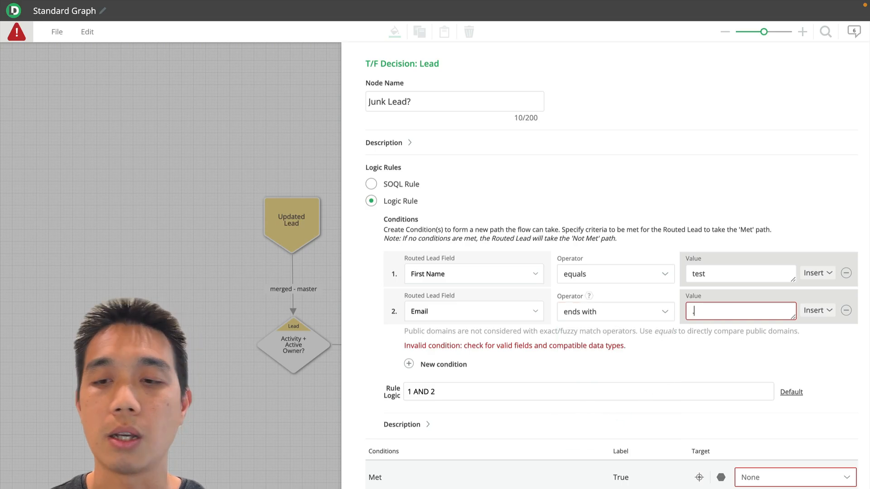
Change the Junk Lead? rule logic to "1 OR 2" and send the Met path to END OF FLOW
double_click(418, 377)
type("OR")
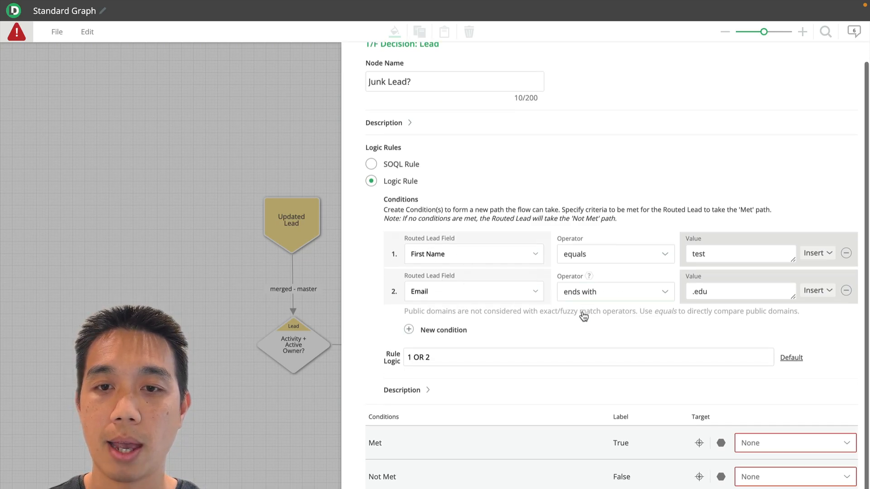
scroll(499, 317, "down", 1)
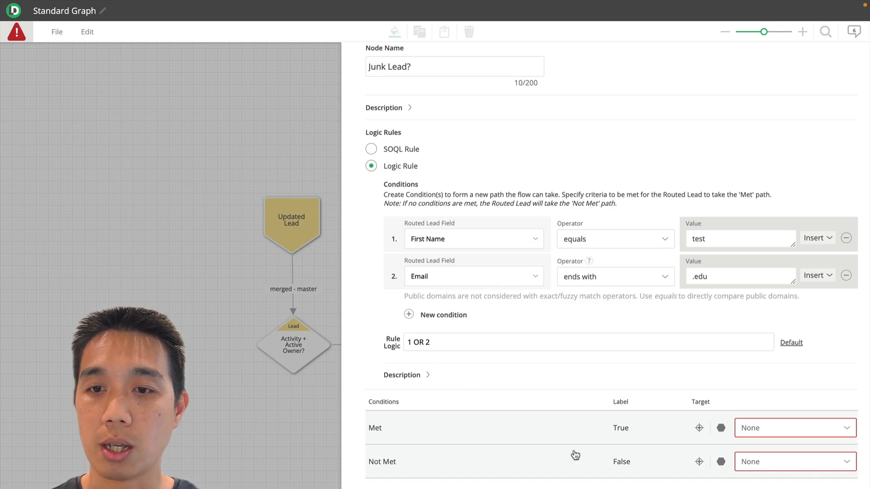
left_click(721, 428)
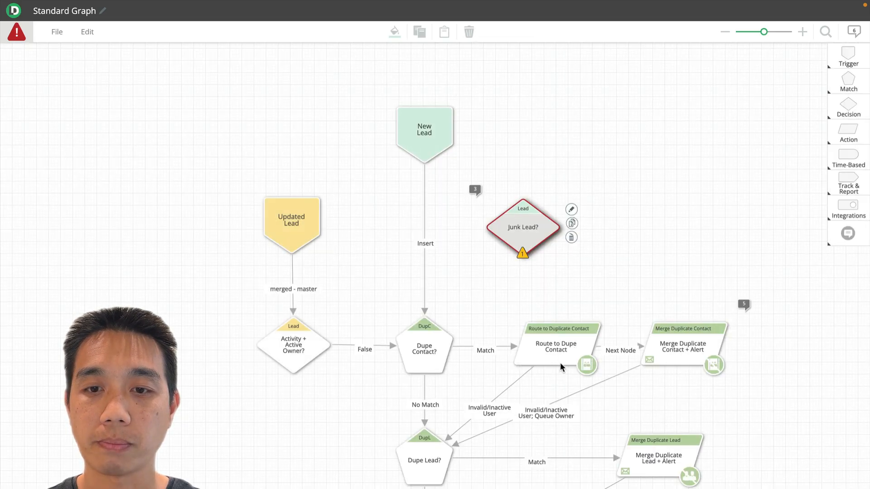
Reroute New Lead's Insert connection to Junk Lead?, link its False path to Dupe Contact?, and position it between them
left_click(425, 310)
left_click_drag(426, 311, 432, 341)
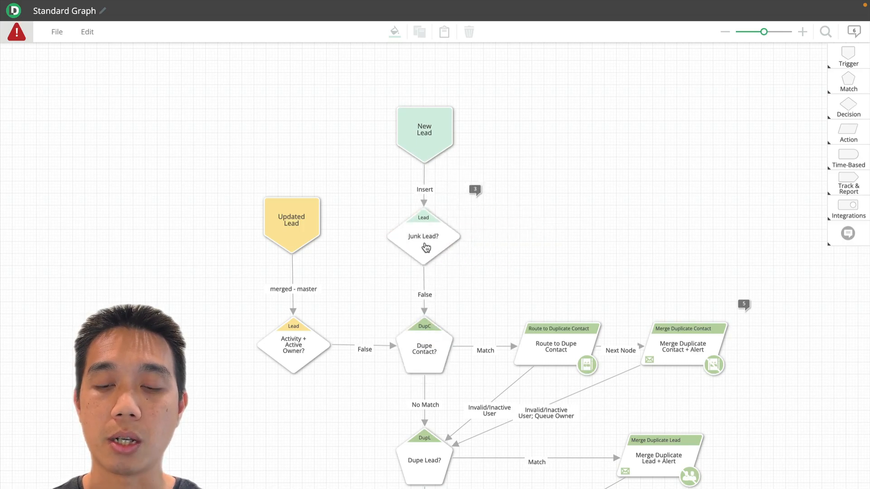
left_click_drag(425, 247, 427, 256)
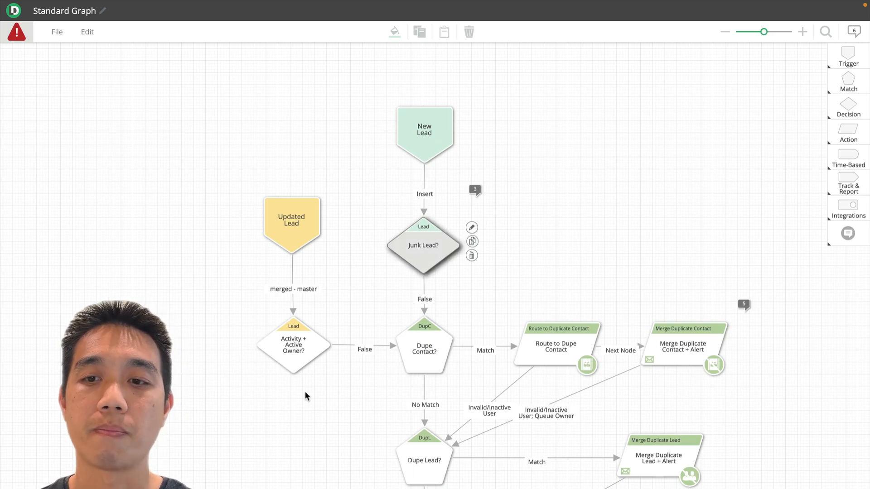
left_click(306, 486)
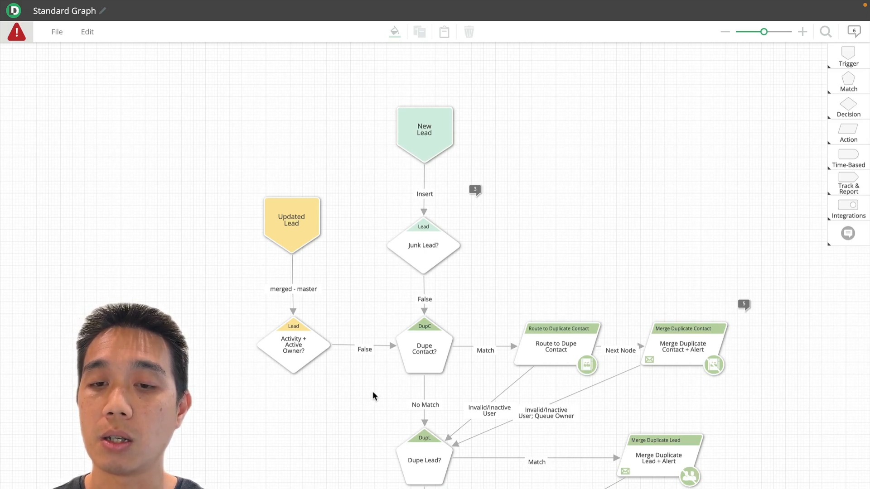
Duplicate the Send Email Notification node that follows Route to Matched Lead and place the copy below Route to Matched Lead
scroll(407, 380, "down", 6)
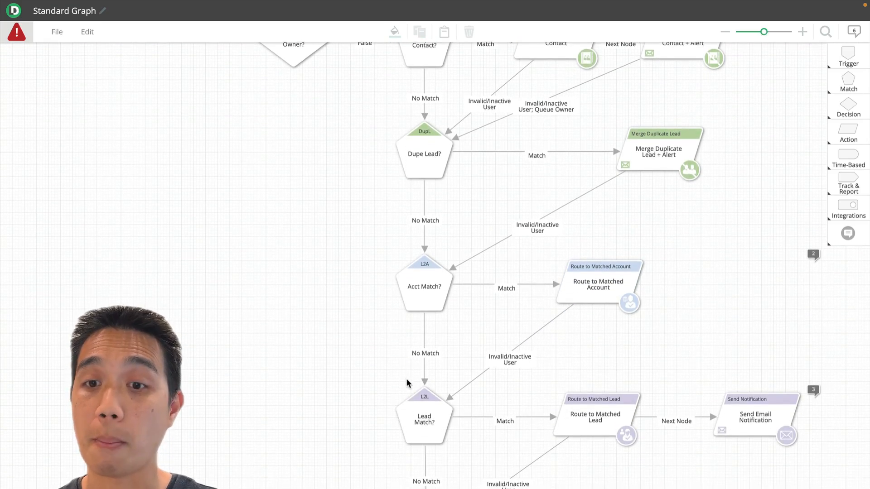
scroll(407, 384, "down", 2)
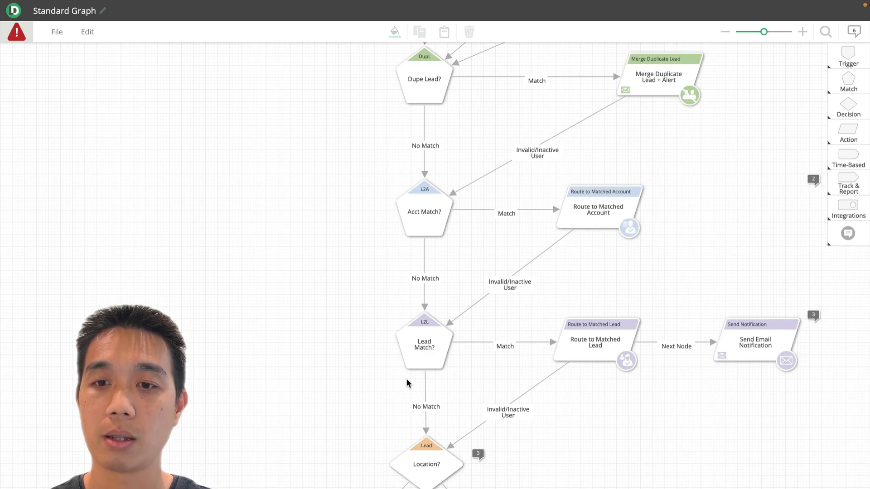
scroll(727, 472, "down", 1)
scroll(727, 472, "down", 1)
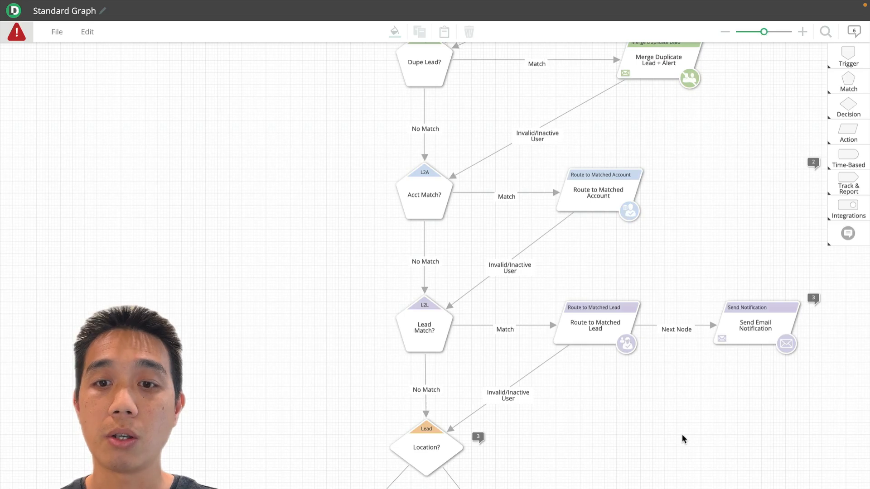
scroll(683, 436, "down", 1)
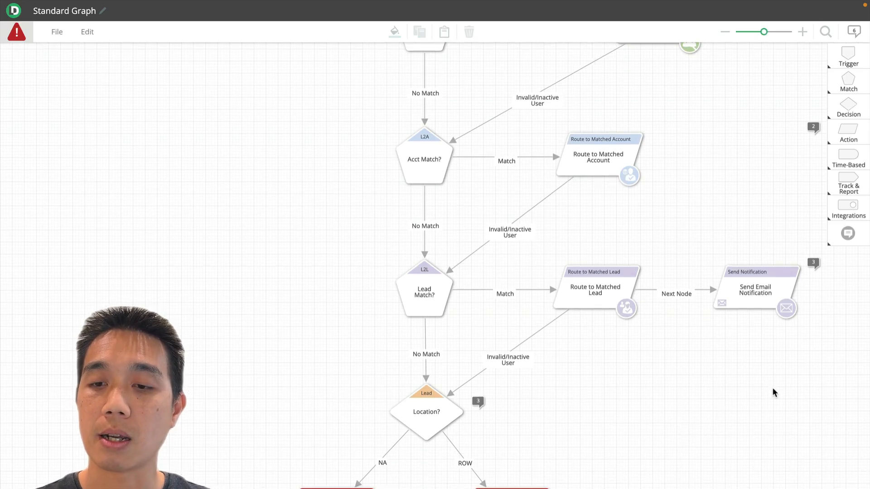
left_click(756, 295)
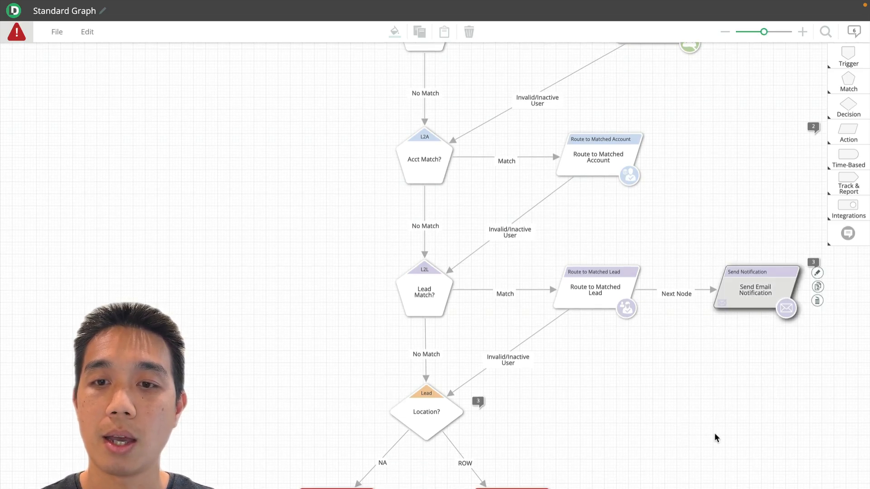
left_click(818, 287)
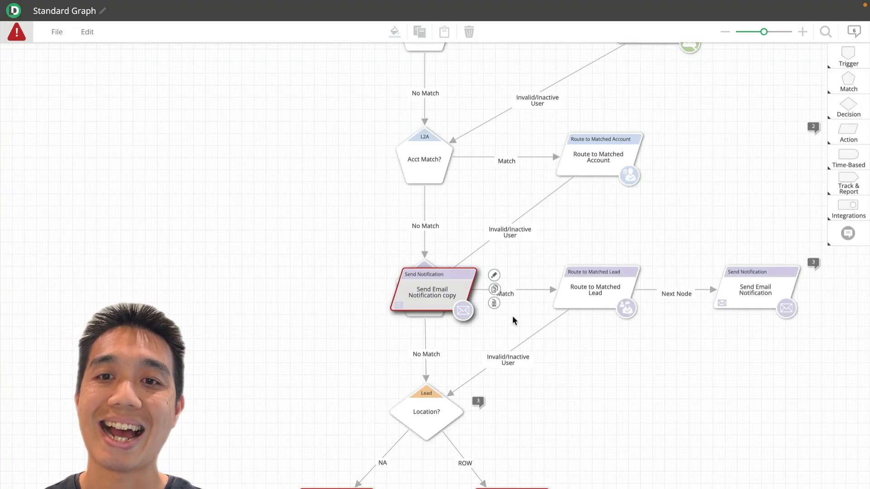
left_click_drag(456, 302, 659, 402)
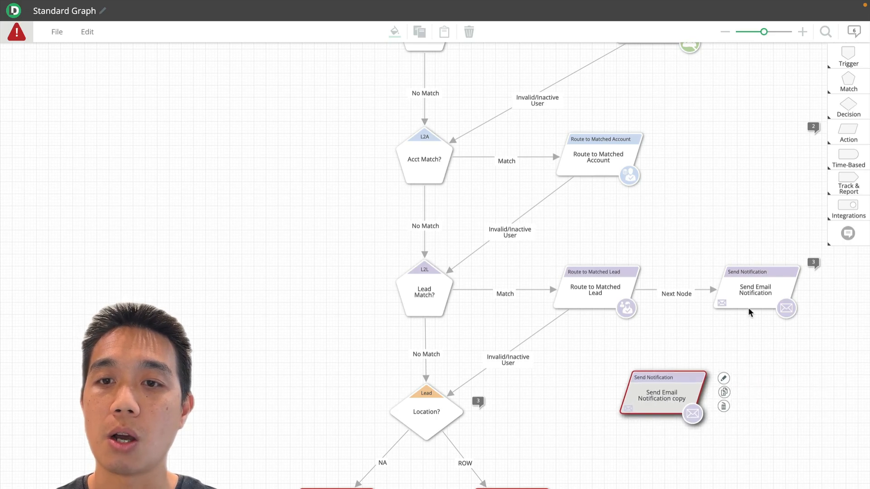
Review the recipients, subject and message variables of the copied email notification node and close its settings
double_click(681, 394)
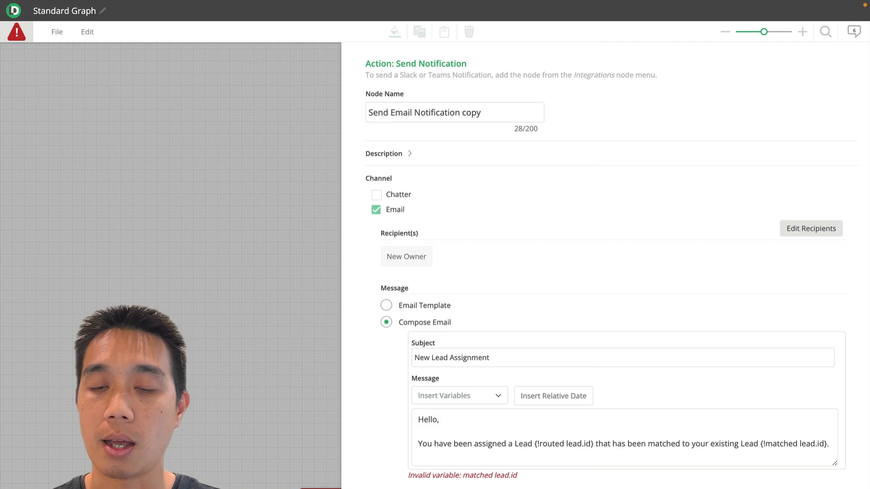
key("Escape")
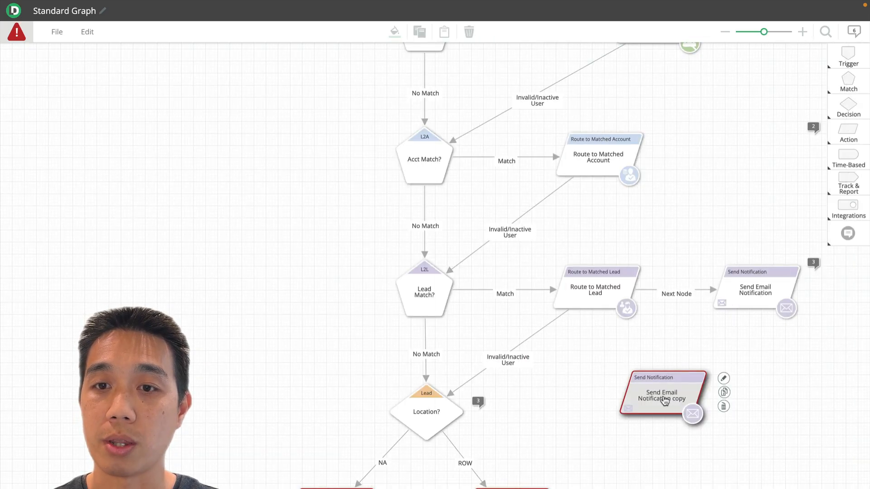
double_click(662, 397)
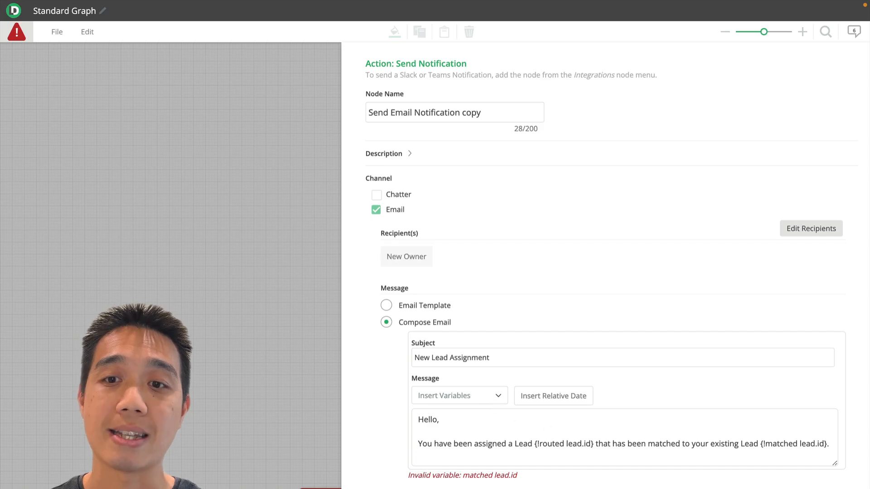
key("Escape")
scroll(607, 416, "down", 3)
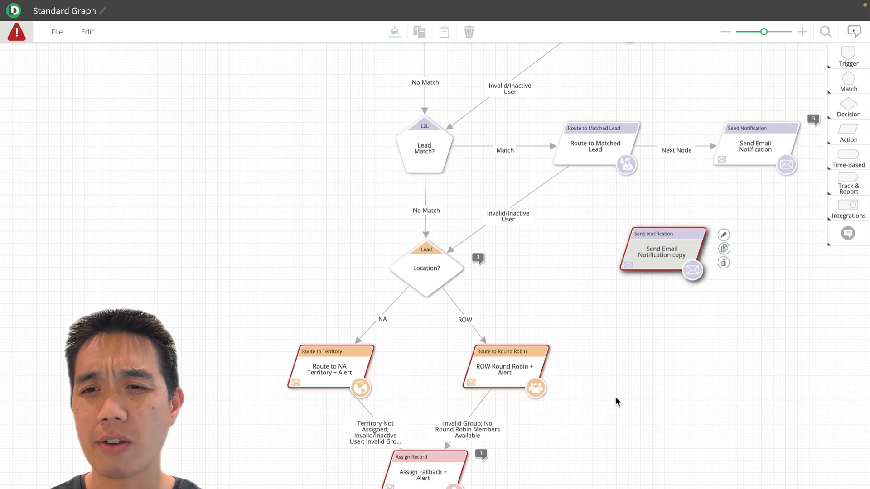
double_click(671, 252)
scroll(566, 417, "down", 1)
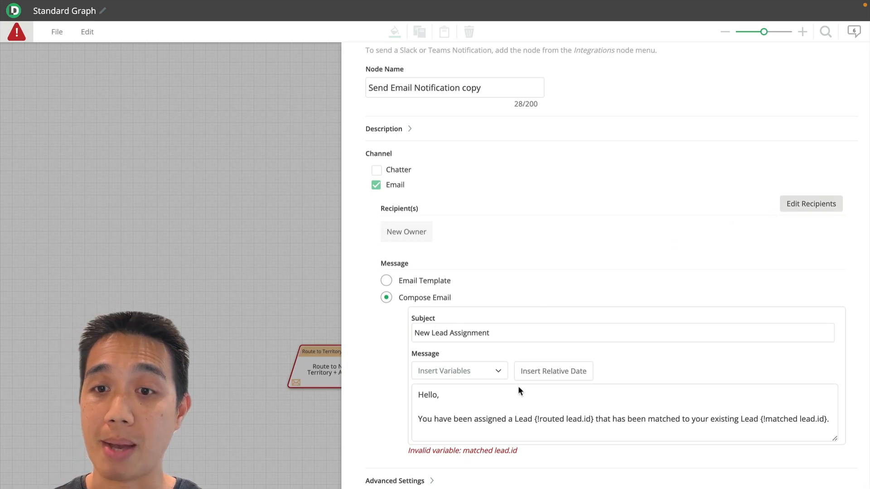
scroll(492, 400, "down", 1)
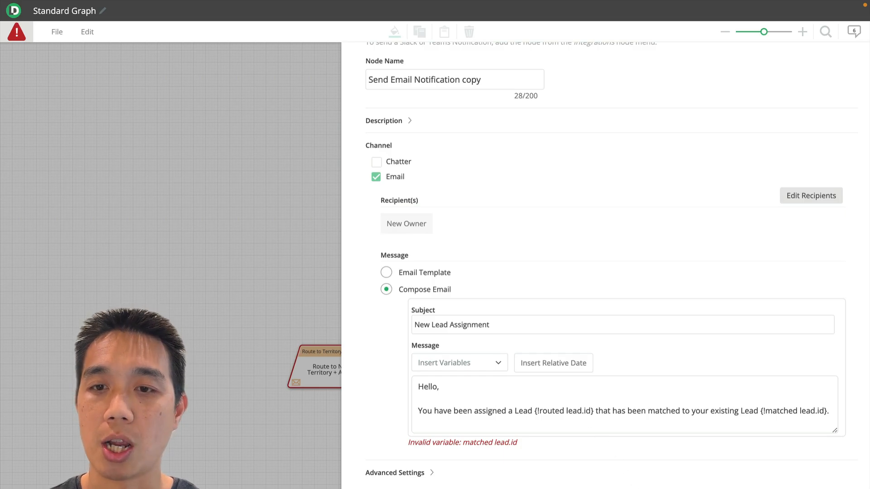
left_click(631, 488)
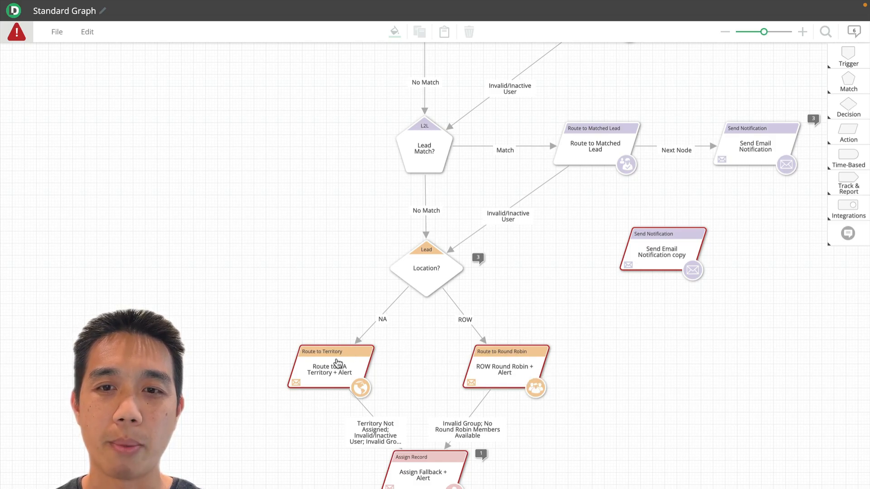
Assign the Catch-All Round Robin pool to the ROW Round Robin + Alert node and close its settings
left_click(510, 369)
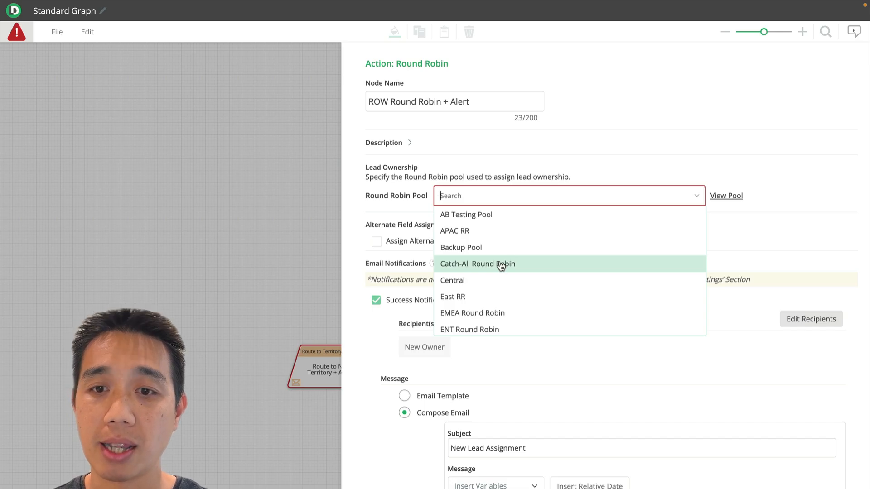
left_click(484, 265)
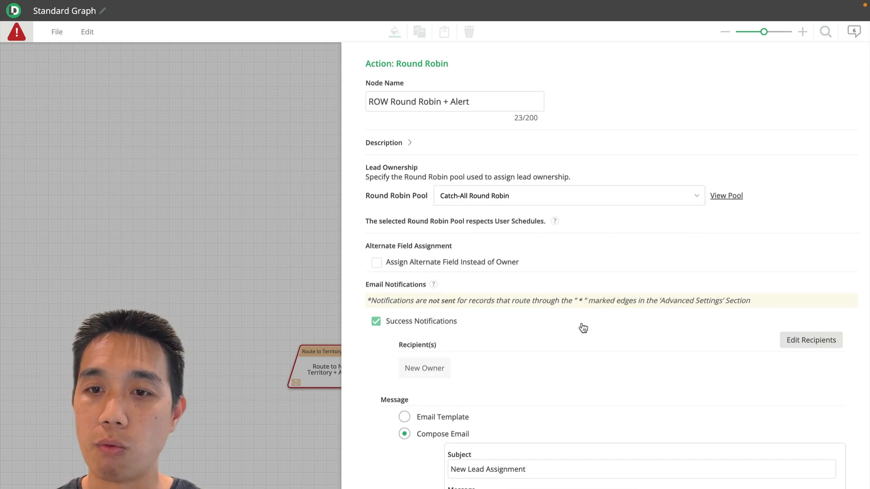
scroll(584, 328, "down", 4)
left_click(612, 487)
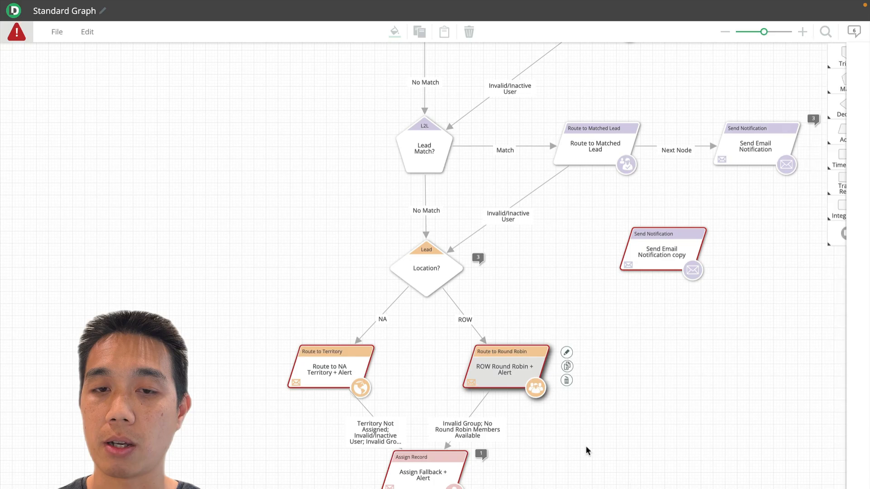
left_click_drag(512, 361, 496, 364)
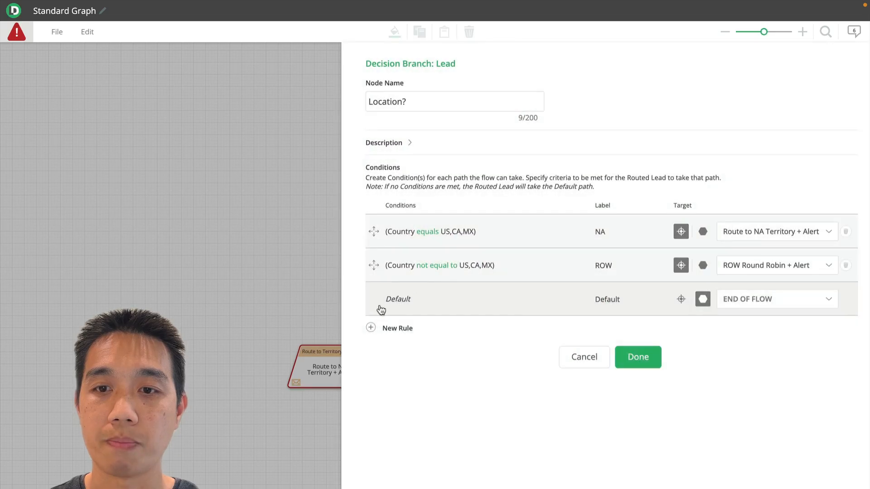
Add a new rule to the Location? decision node and label it "APAC"
left_click(372, 328)
left_click(375, 353)
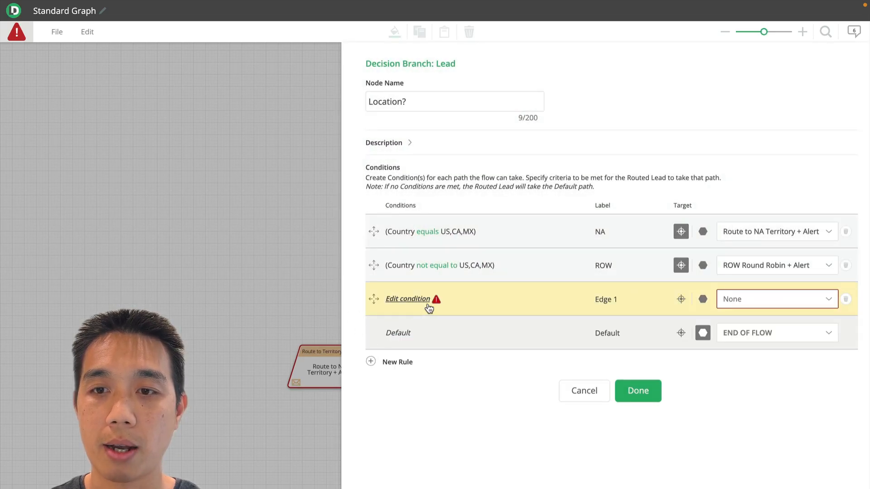
left_click(602, 298)
type("APAC")
Set the APAC rule's condition to Country equals "Japan" and confirm the Location? node settings
left_click(410, 299)
left_click(426, 341)
type("coun")
left_click(408, 386)
left_click(592, 348)
left_click(589, 380)
left_click(694, 340)
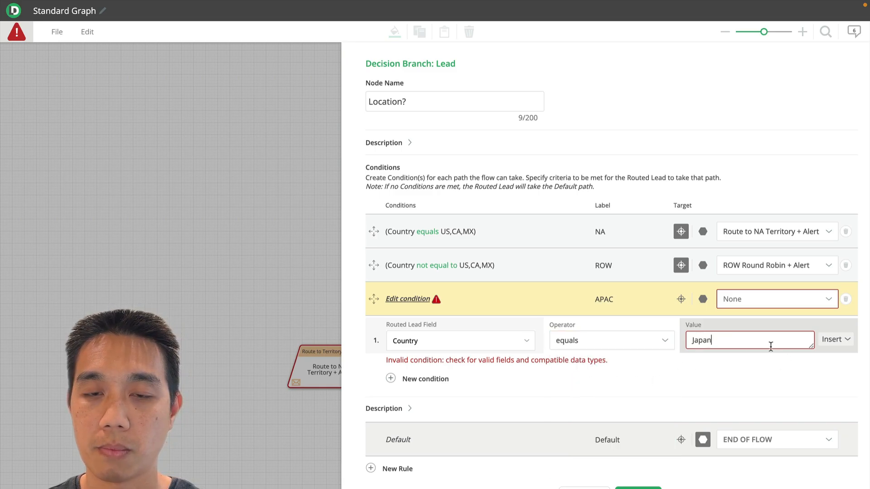
left_click(642, 488)
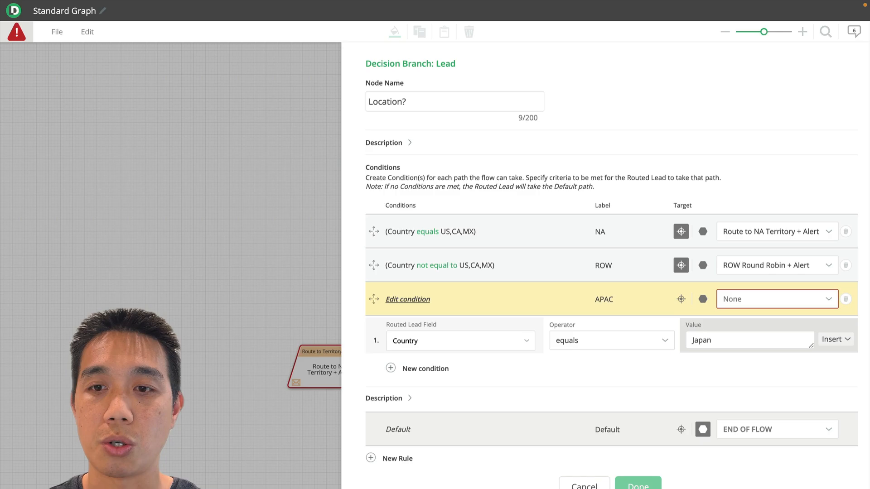
Close the Location? node settings, then duplicate the ROW Round Robin + Alert node and place the copy beside the original
left_click(646, 484)
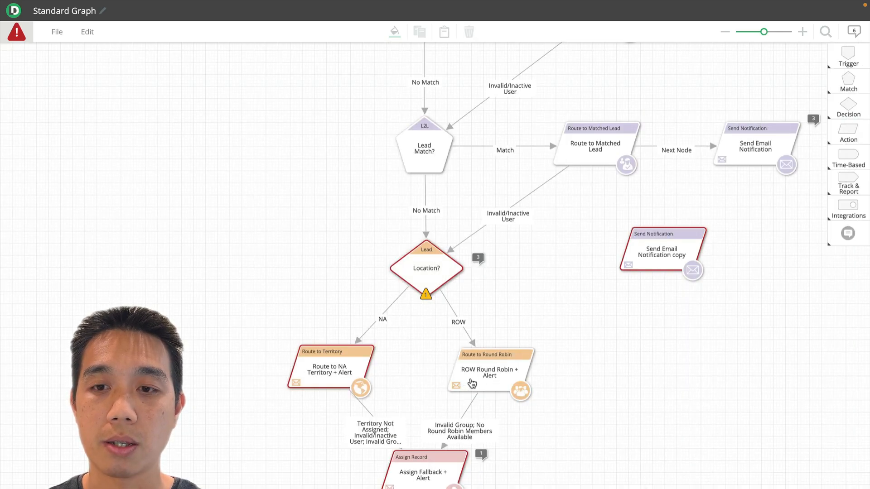
left_click(472, 384)
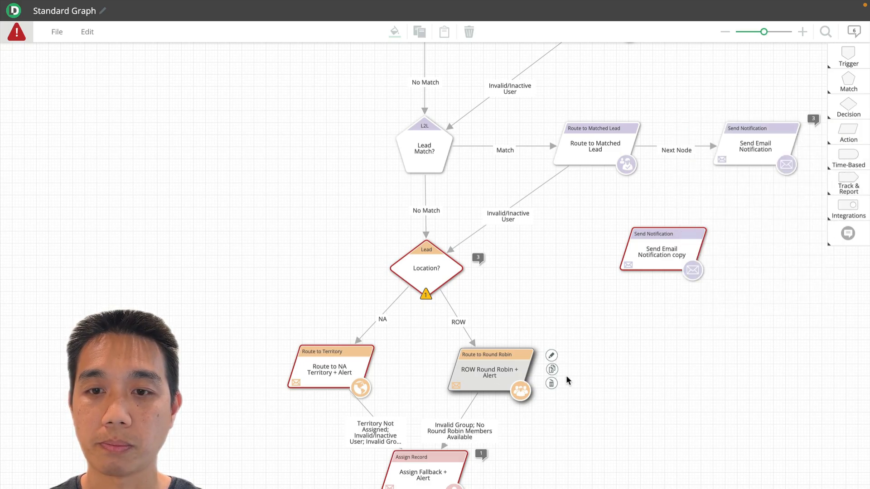
left_click(552, 371)
left_click_drag(450, 287, 629, 358)
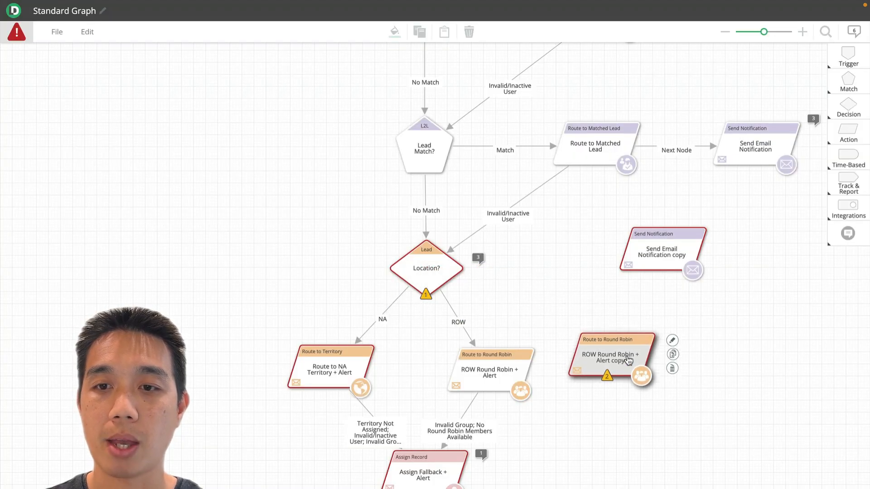
Rename the copied round robin node "APAC RR", assign it the APAC RR pool and confirm its settings
double_click(630, 358)
left_click(385, 103)
triple_click(385, 102)
type("APAC RR")
left_click(514, 189)
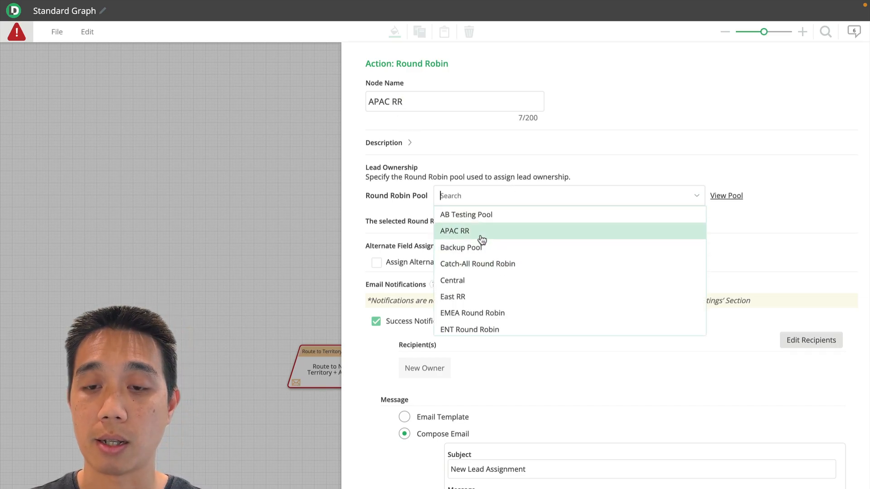
left_click(474, 228)
scroll(570, 346, "down", 3)
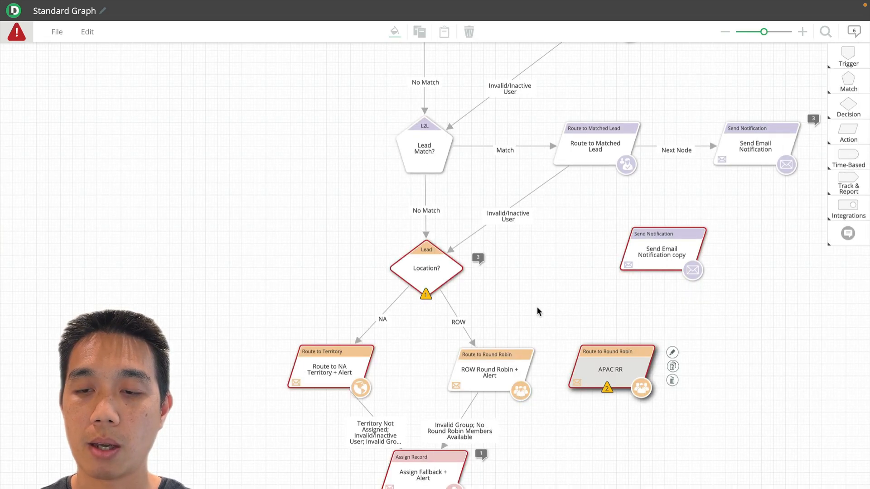
left_click(536, 309)
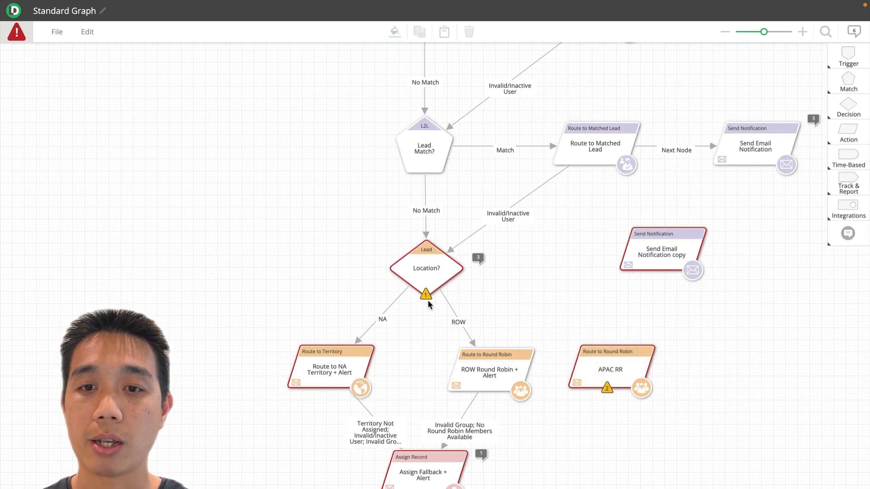
Connect the APAC branch of the Location? node to the APAC RR node and space that node farther from the ROW node
left_click(426, 296)
left_click_drag(437, 300, 666, 363)
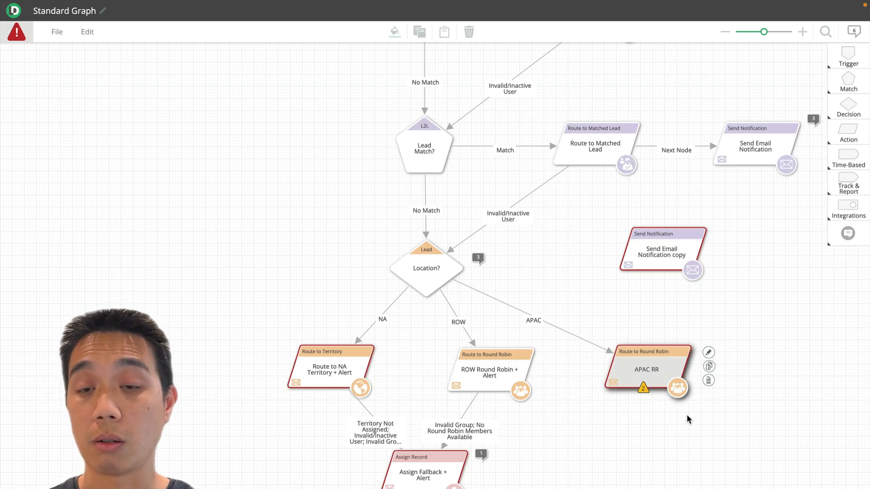
left_click(651, 430)
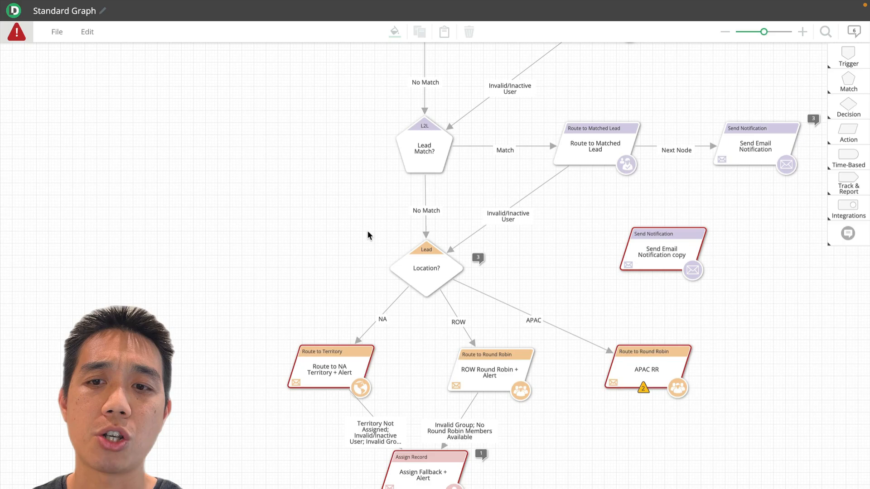
Rename the graph "Modified graph in progress"
scroll(367, 233, "up", 2)
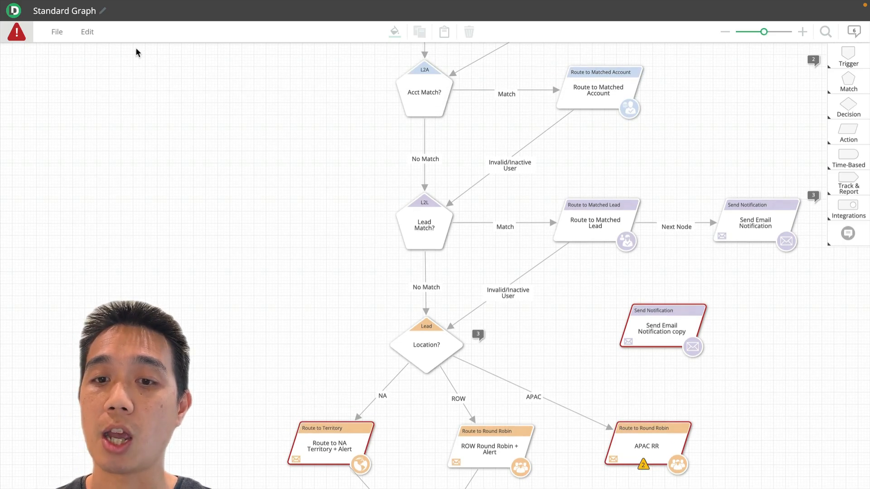
left_click(54, 33)
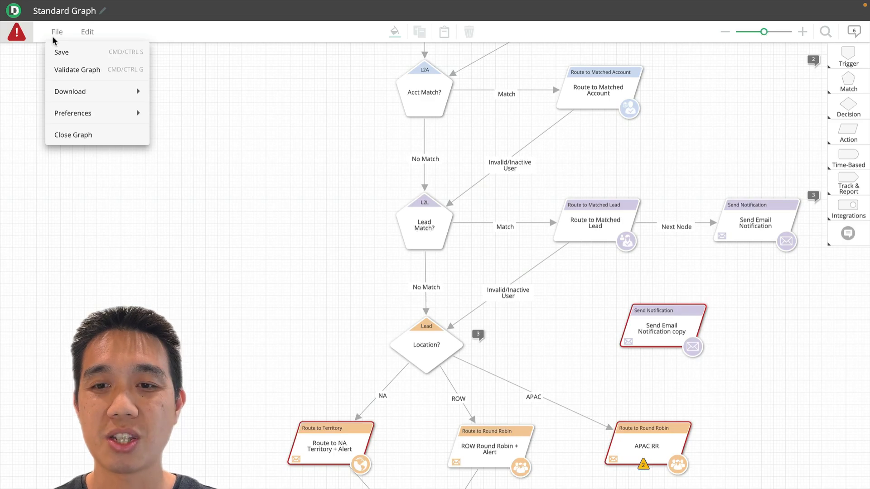
left_click(306, 71)
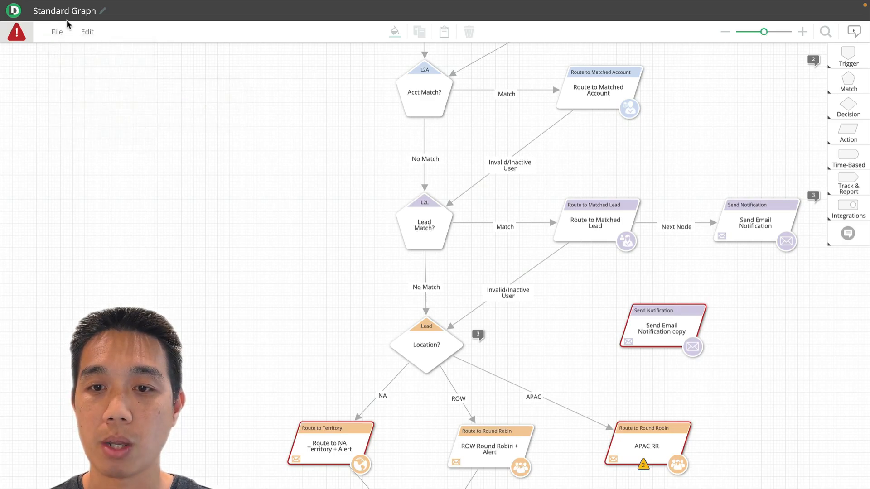
left_click(50, 14)
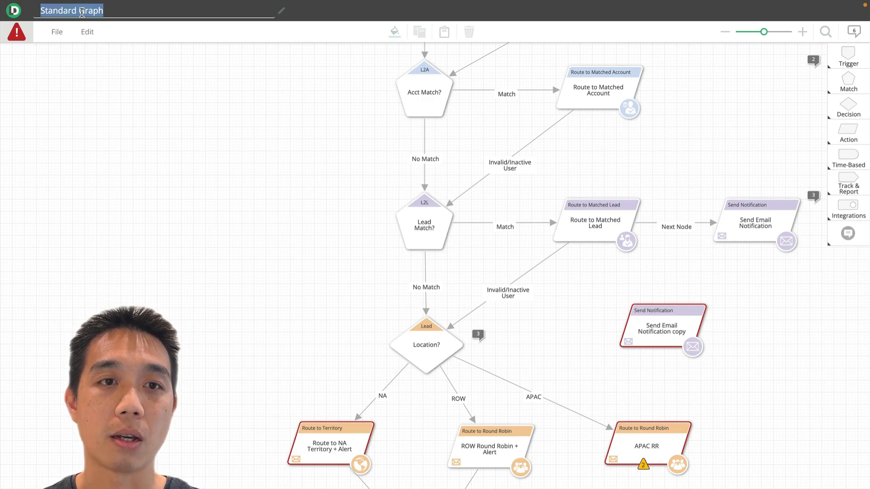
type("Modifie")
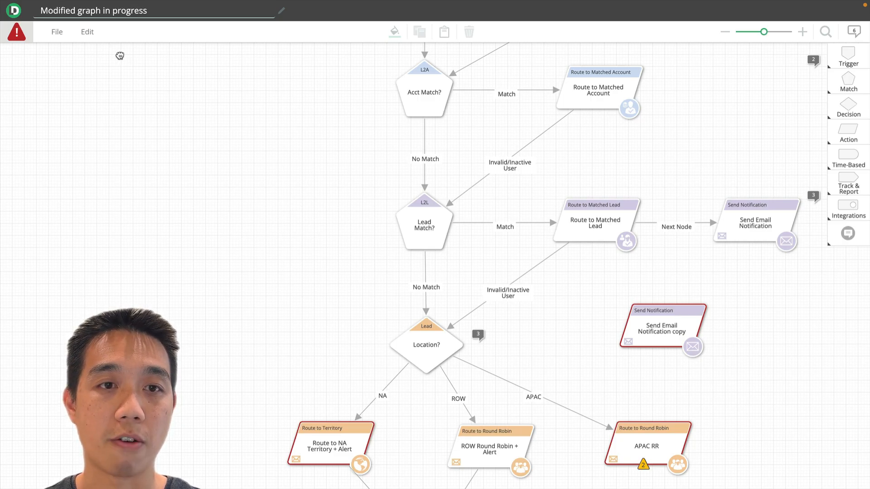
key("Return")
Save the graph despite its errors
left_click(56, 32)
left_click(83, 51)
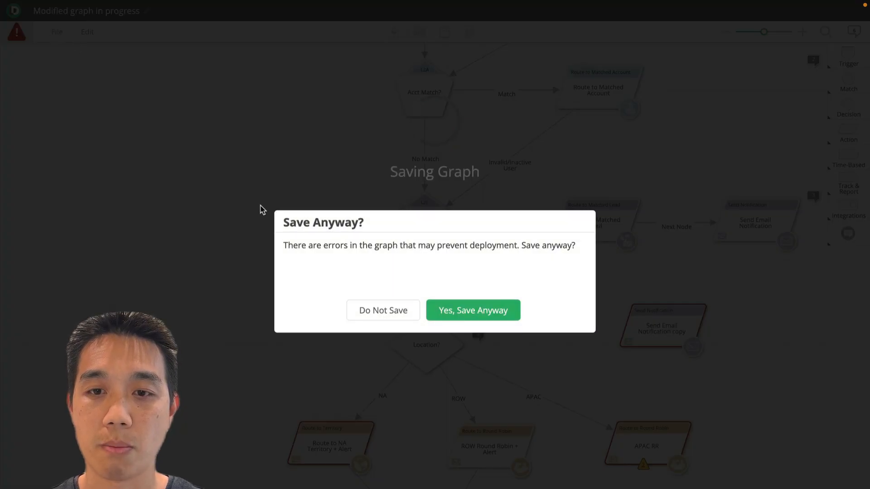
left_click(484, 320)
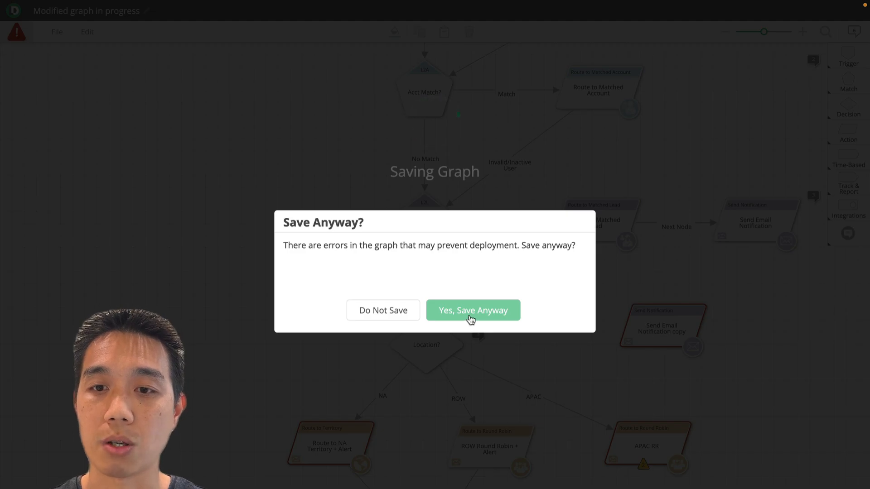
left_click(503, 317)
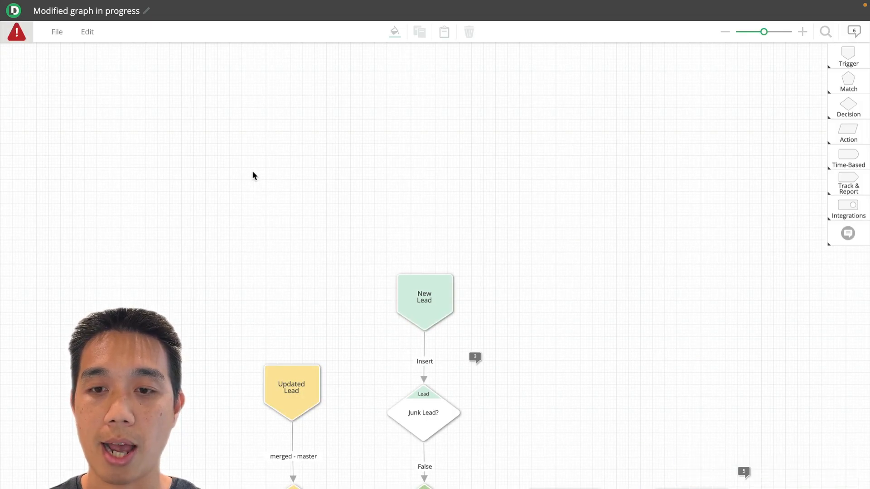
Leave the graph editor and refresh the list of lead routing graphs
key("super+w")
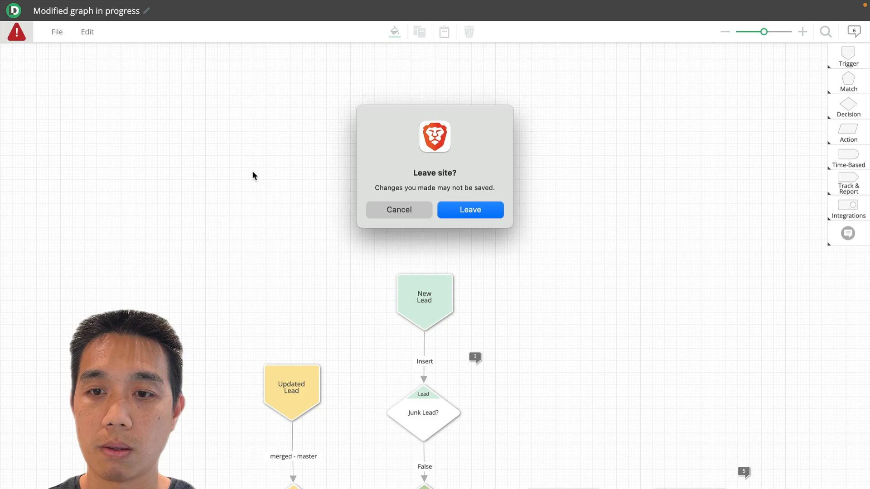
left_click(481, 207)
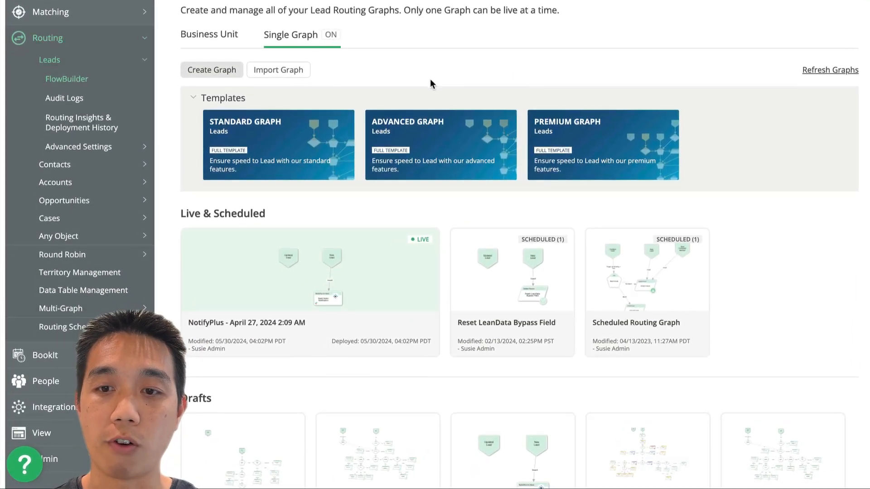
left_click(822, 70)
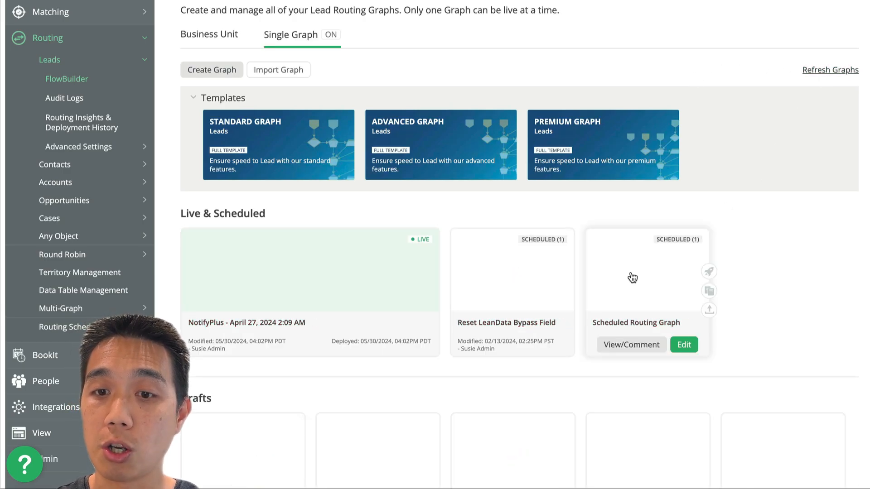
Examine the "Modified graph in progress" draft and its Deploy option among the drafts
scroll(631, 273, "down", 2)
scroll(196, 408, "down", 1)
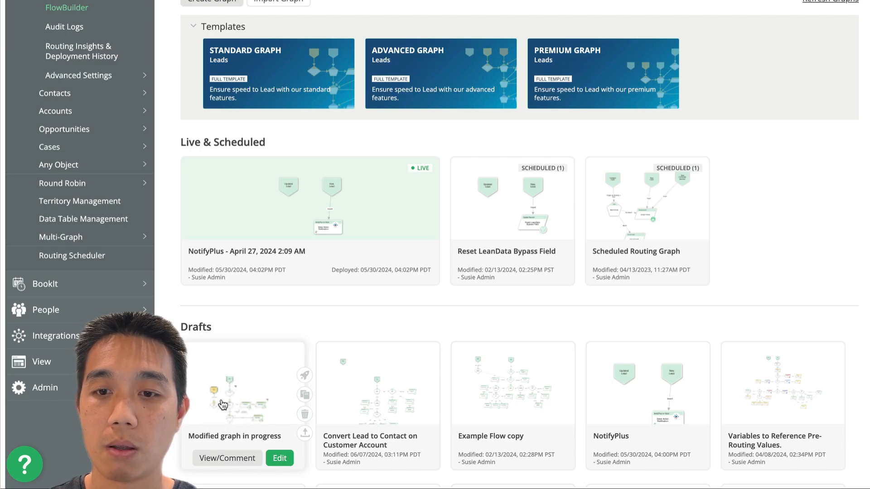
mouse_move(272, 383)
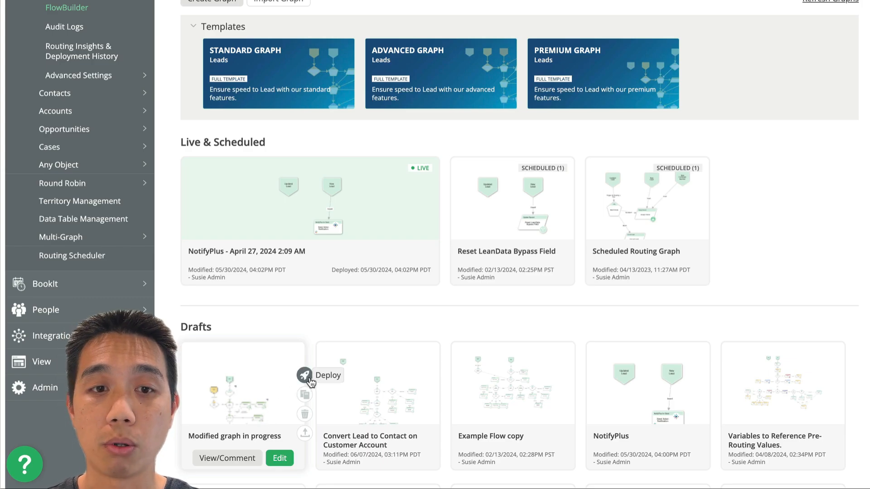
scroll(281, 383, "up", 2)
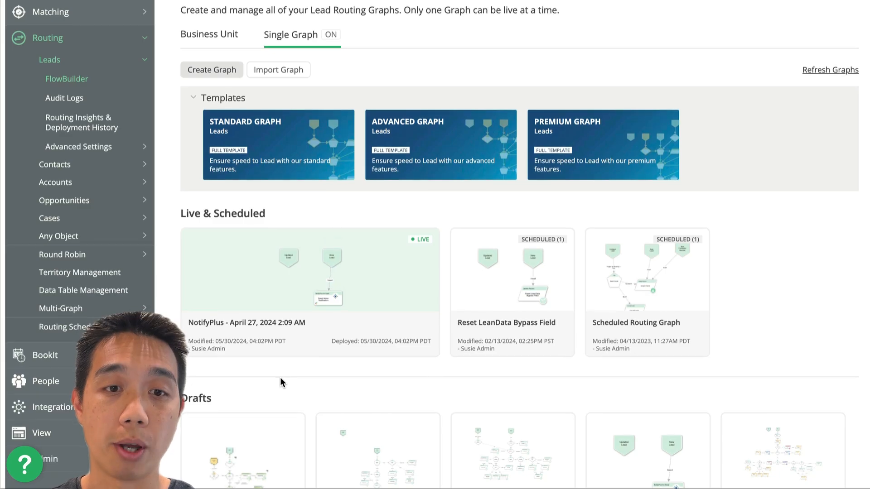